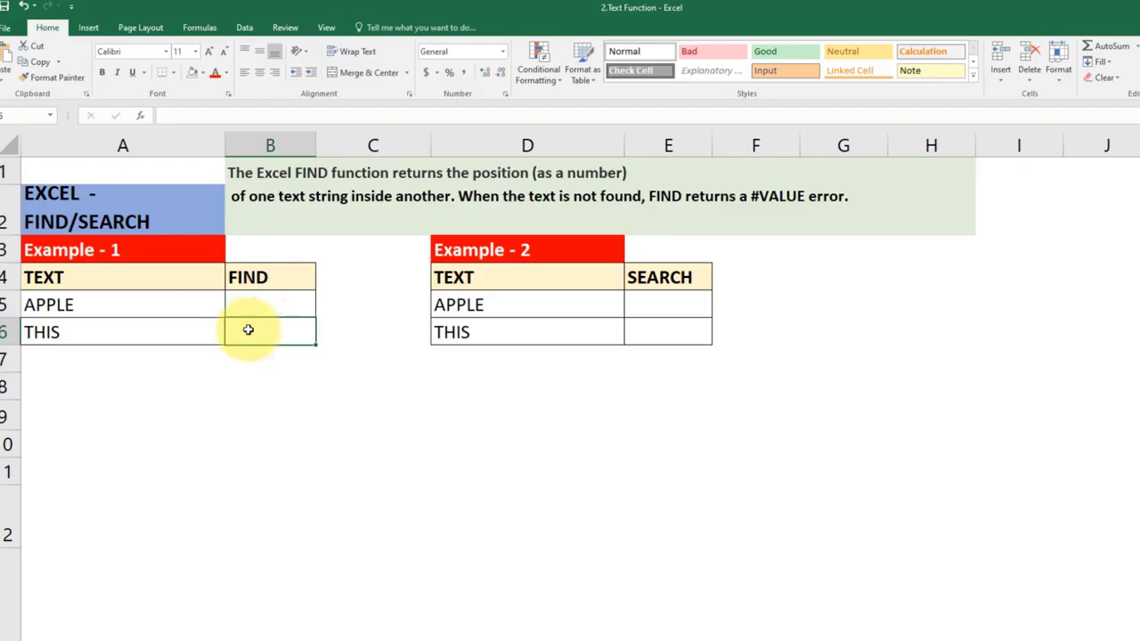
# Write the FIND syntax as plain text in cell B8: =FIND(find text,within text,[start num])
pyautogui.moveTo(547, 276); pyautogui.dragTo(651, 328)
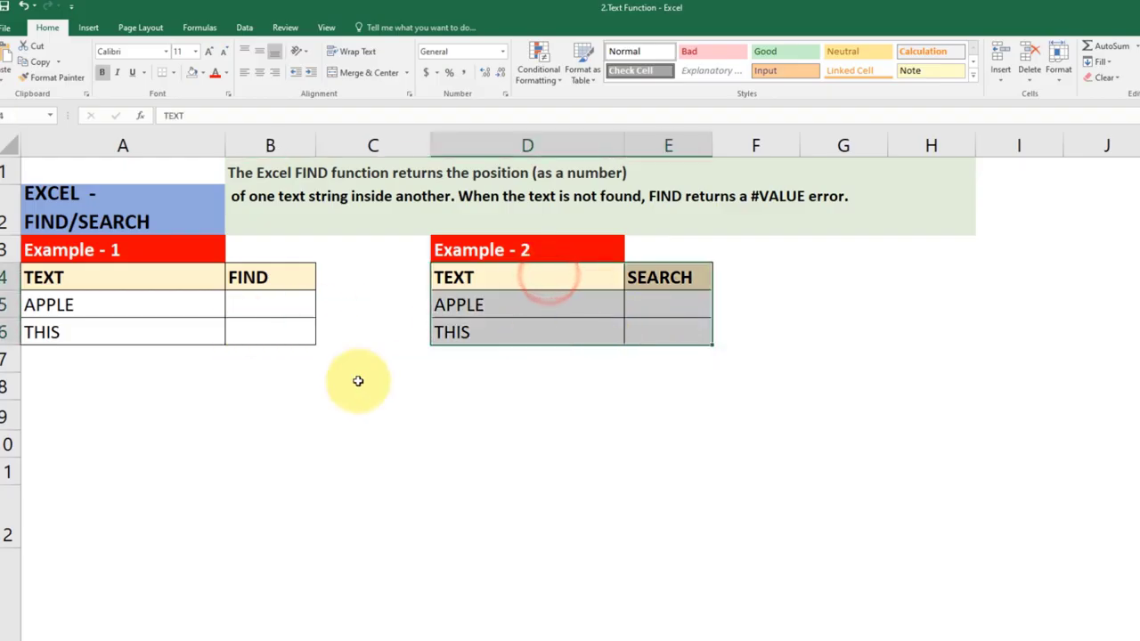
pyautogui.click(208, 399)
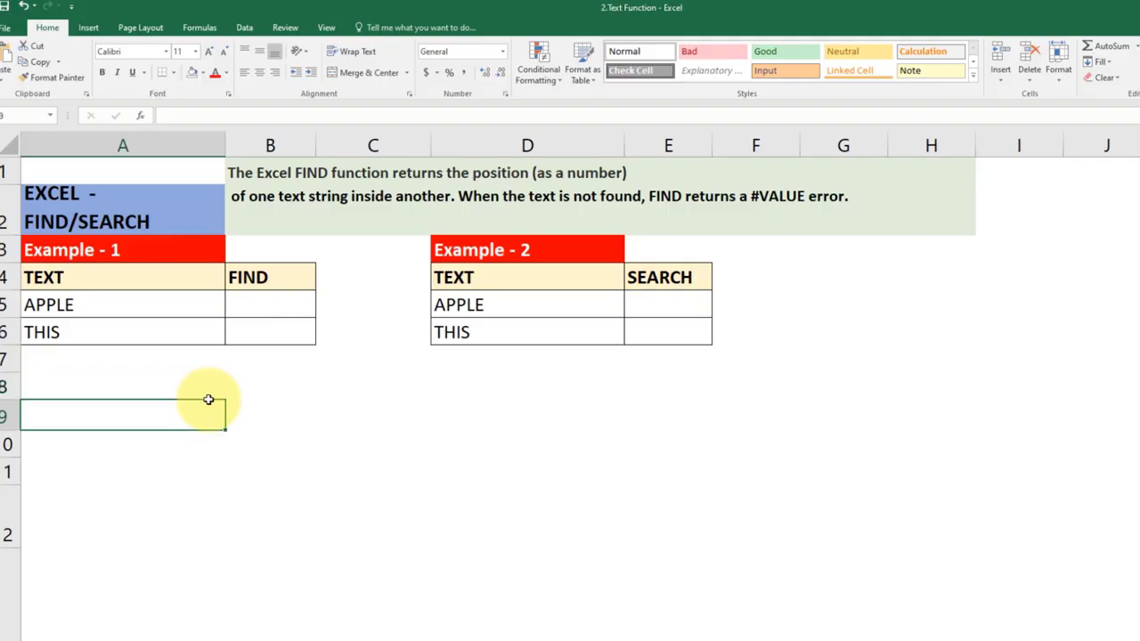
pyautogui.press('Right')
pyautogui.write('=')
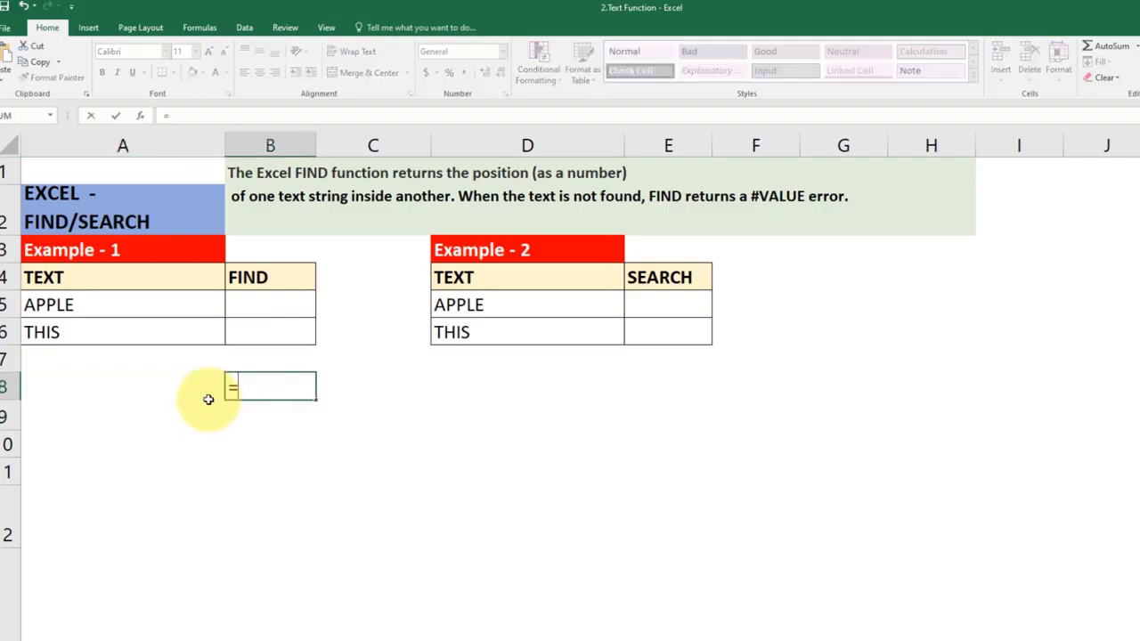
pyautogui.write('find(find text,')
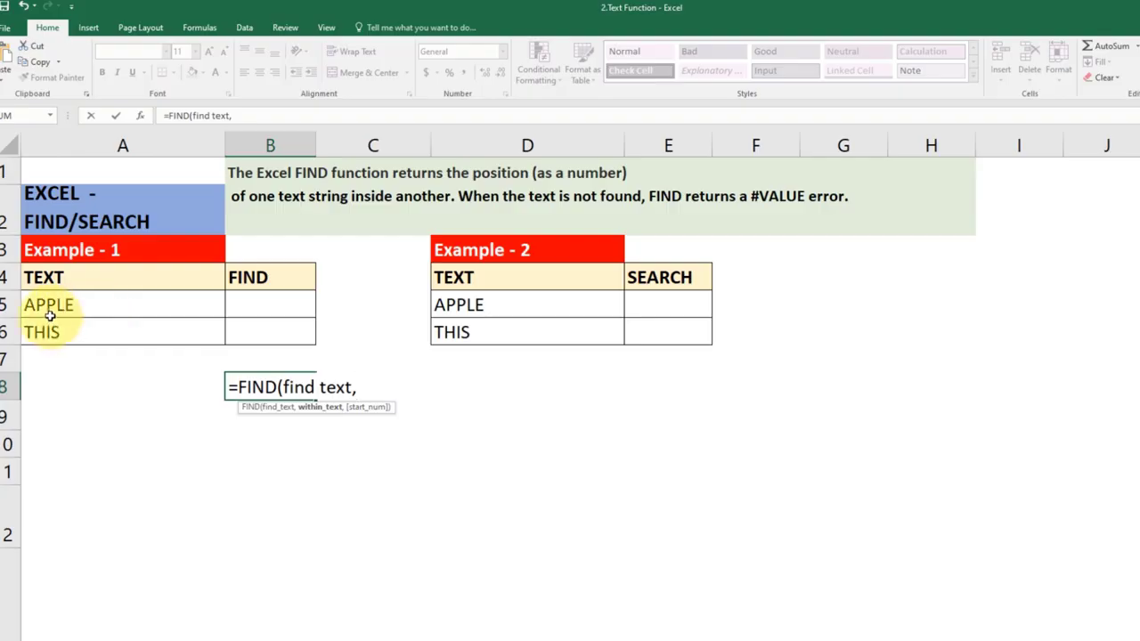
pyautogui.write('wint')
pyautogui.press('BackSpace')
pyautogui.press('BackSpace')
pyautogui.write('thi')
pyautogui.press('BackSpace')
pyautogui.press('BackSpace')
pyautogui.write('in text')
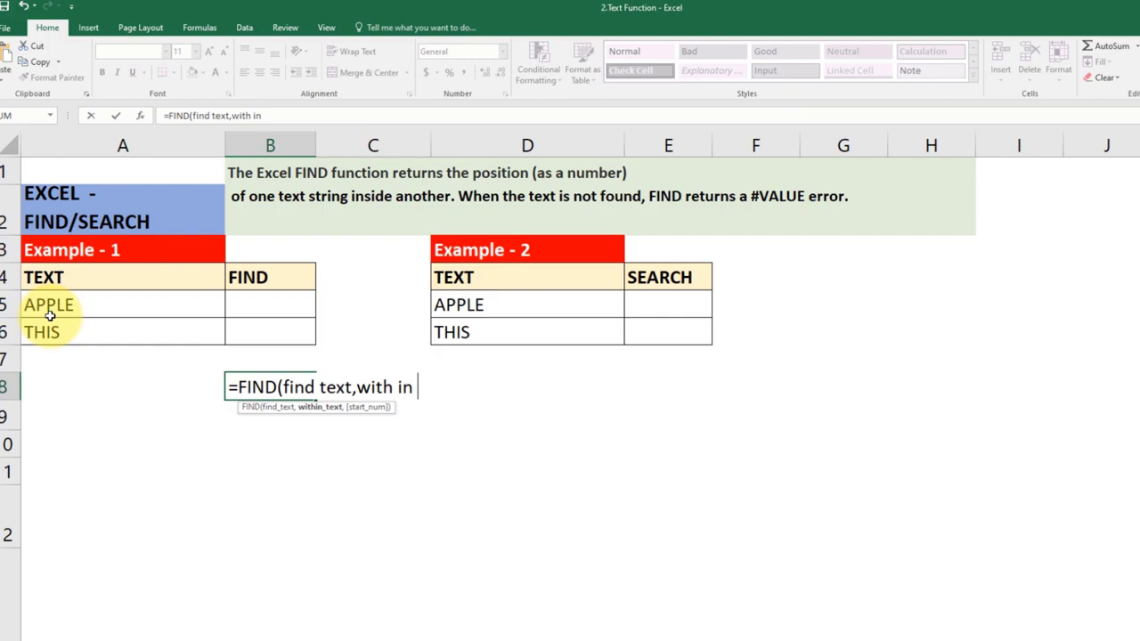
pyautogui.press('BackSpace')
pyautogui.press('BackSpace')
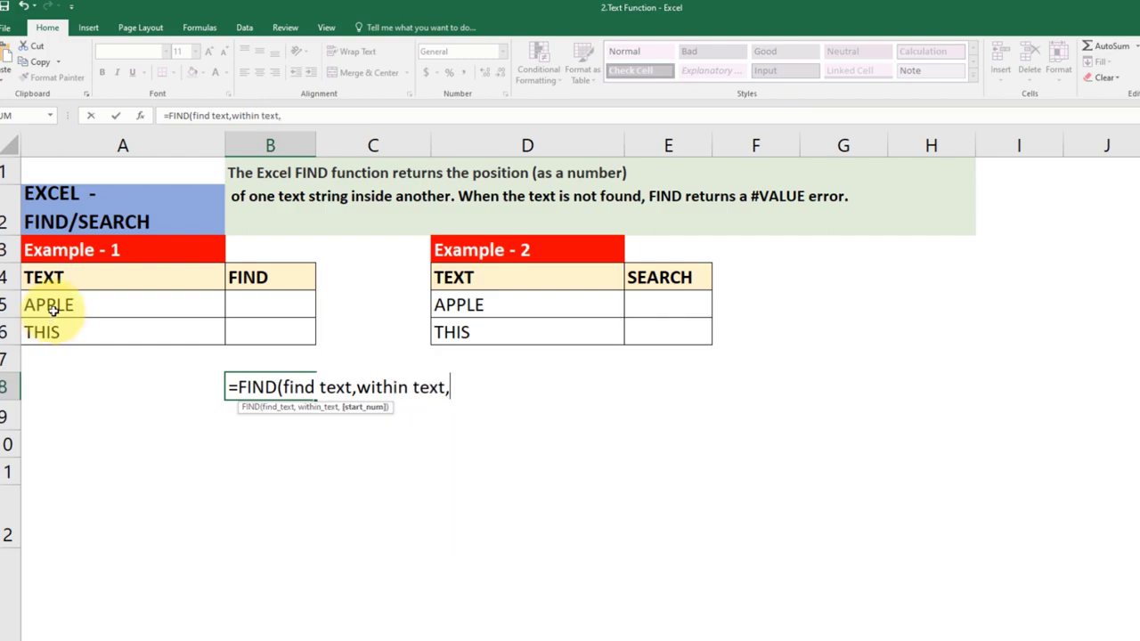
pyautogui.write('[]')
pyautogui.write('start num')
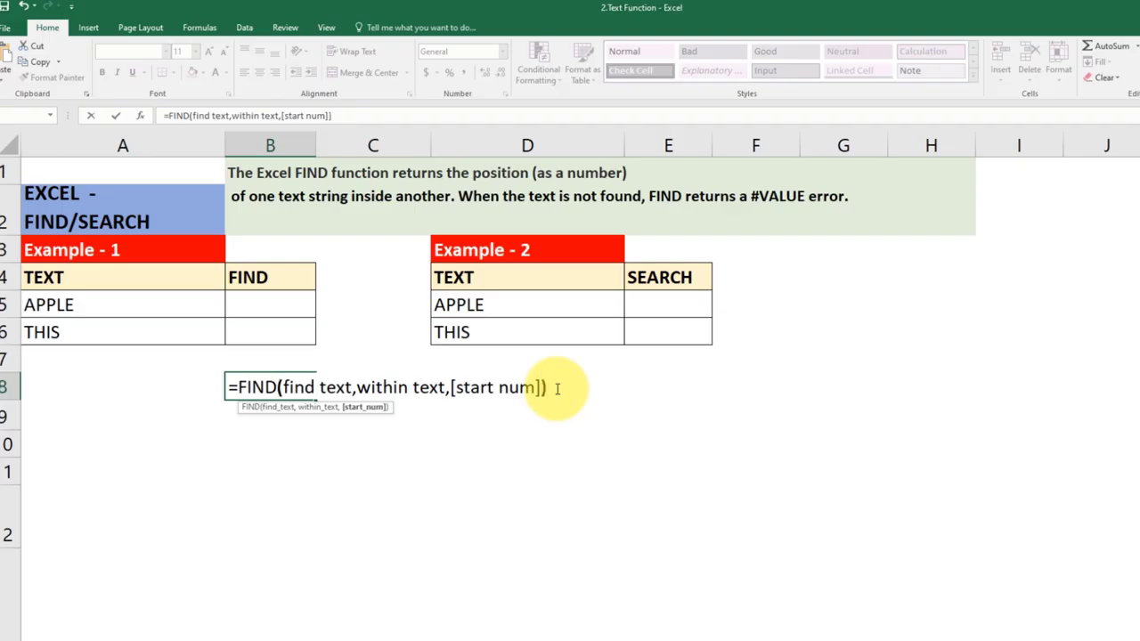
pyautogui.press('Return')
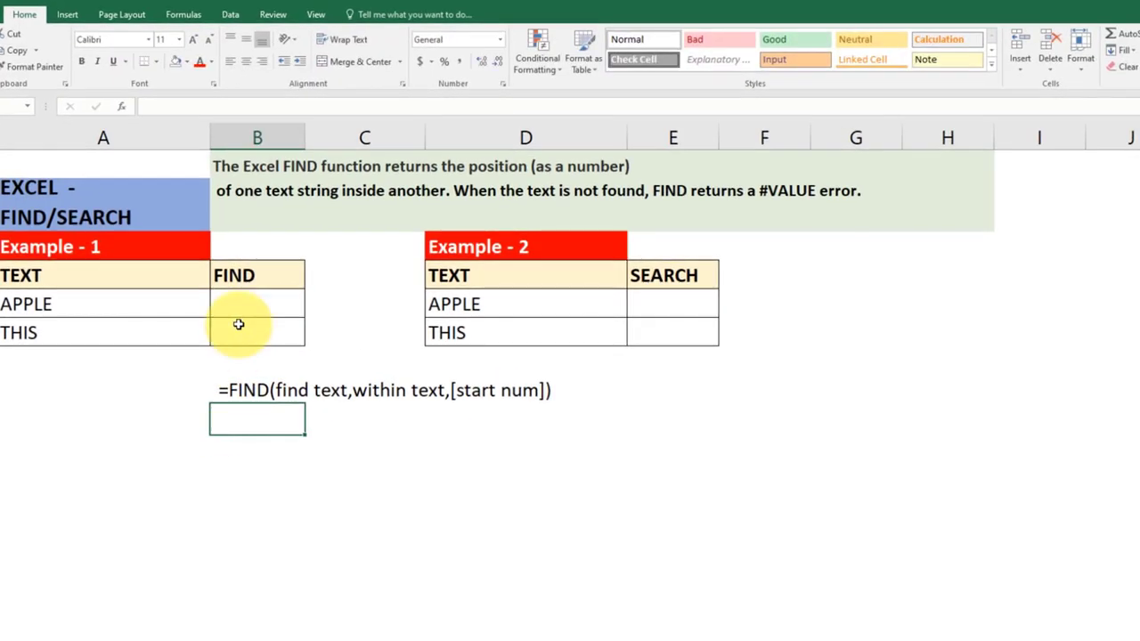
# Enter =FIND("L",A5) in B5 to locate the letter L in APPLE
pyautogui.click(240, 303)
pyautogui.write('=fin')
pyautogui.press('Tab')
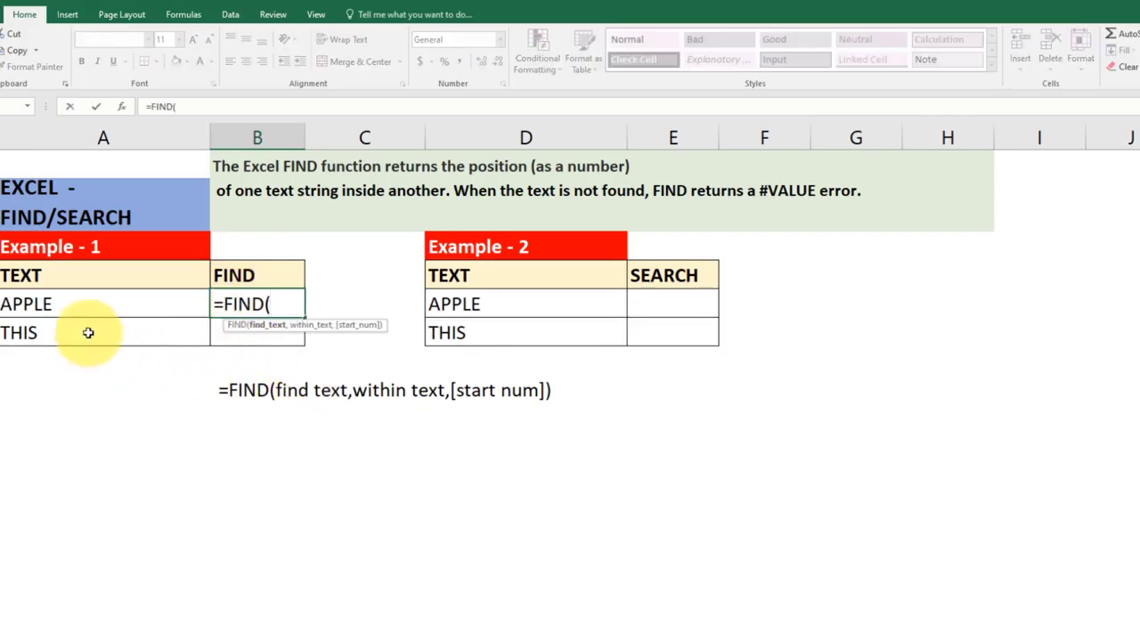
pyautogui.write('"L')
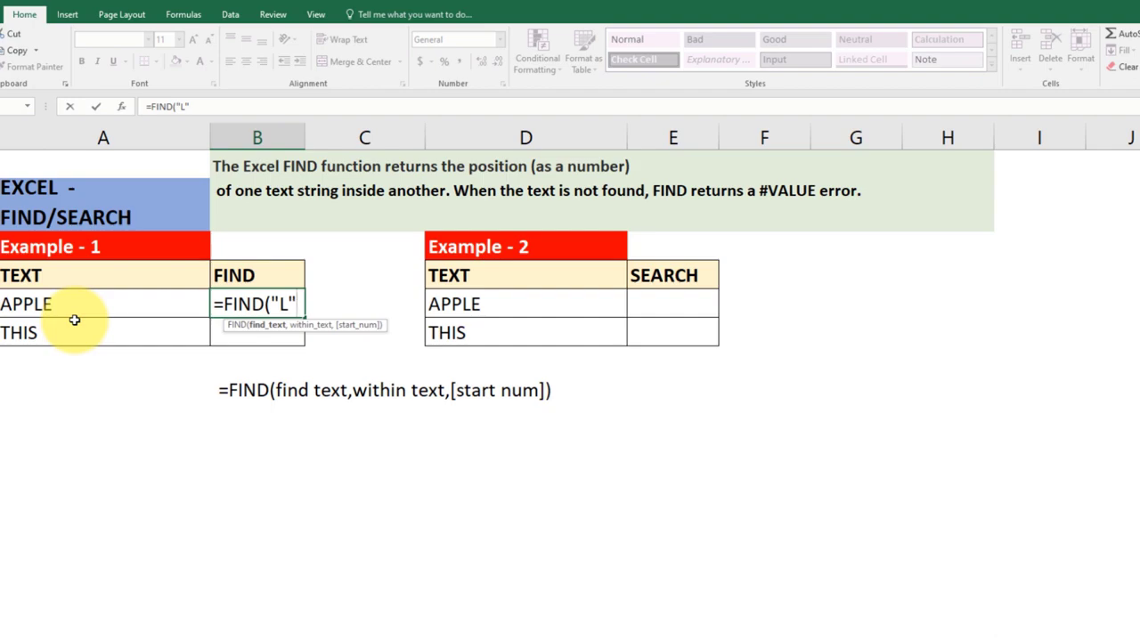
pyautogui.write(',')
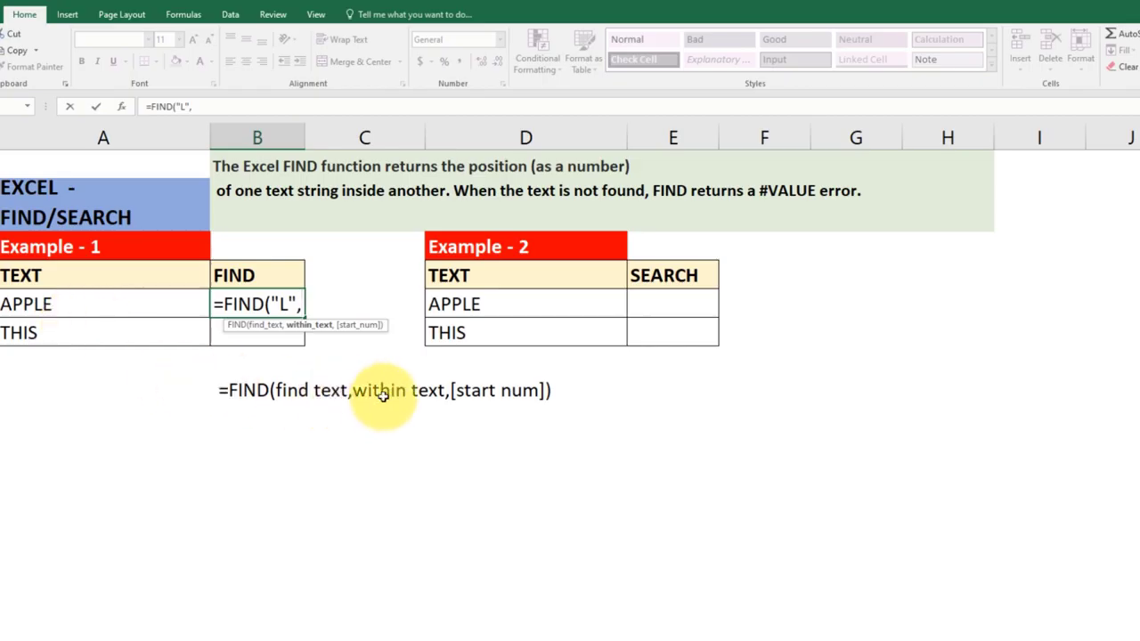
pyautogui.click(74, 313)
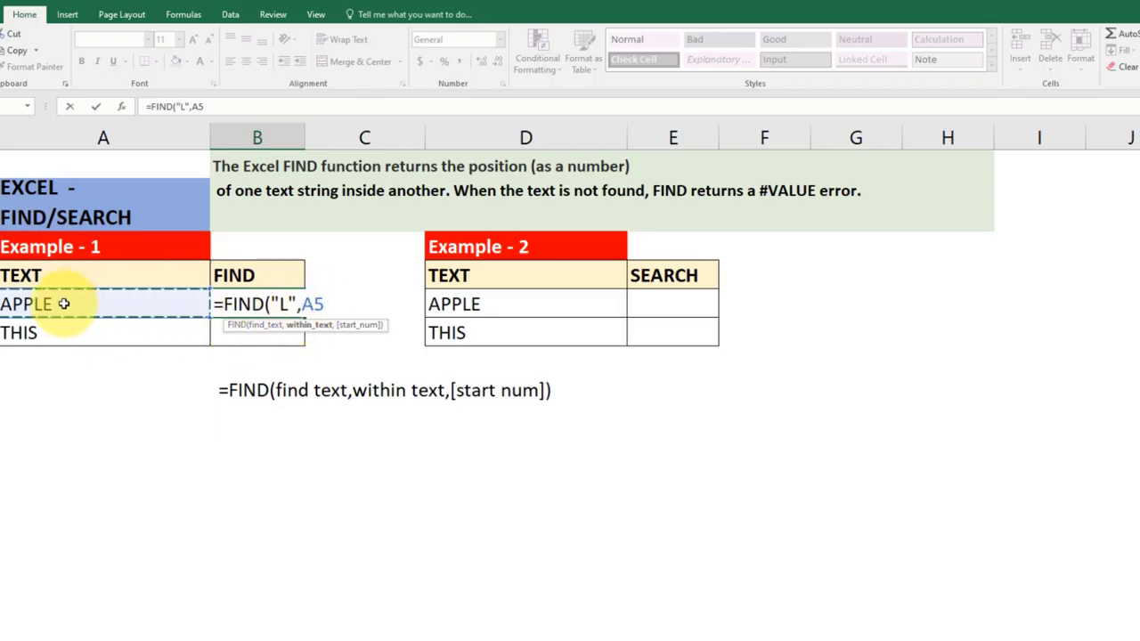
pyautogui.write(')')
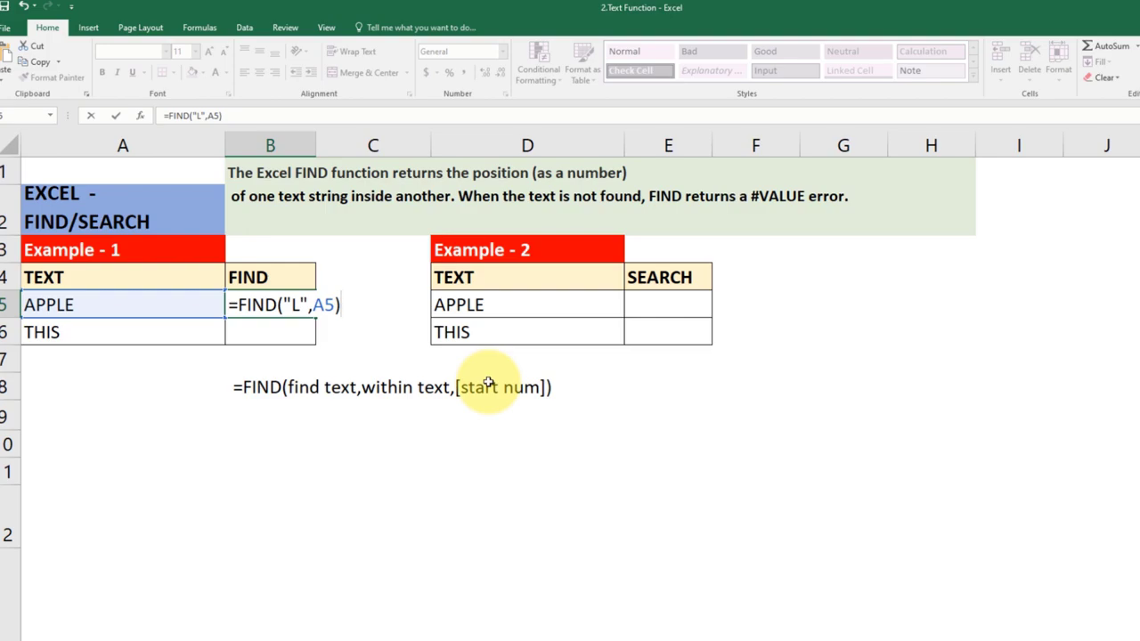
pyautogui.press('Return')
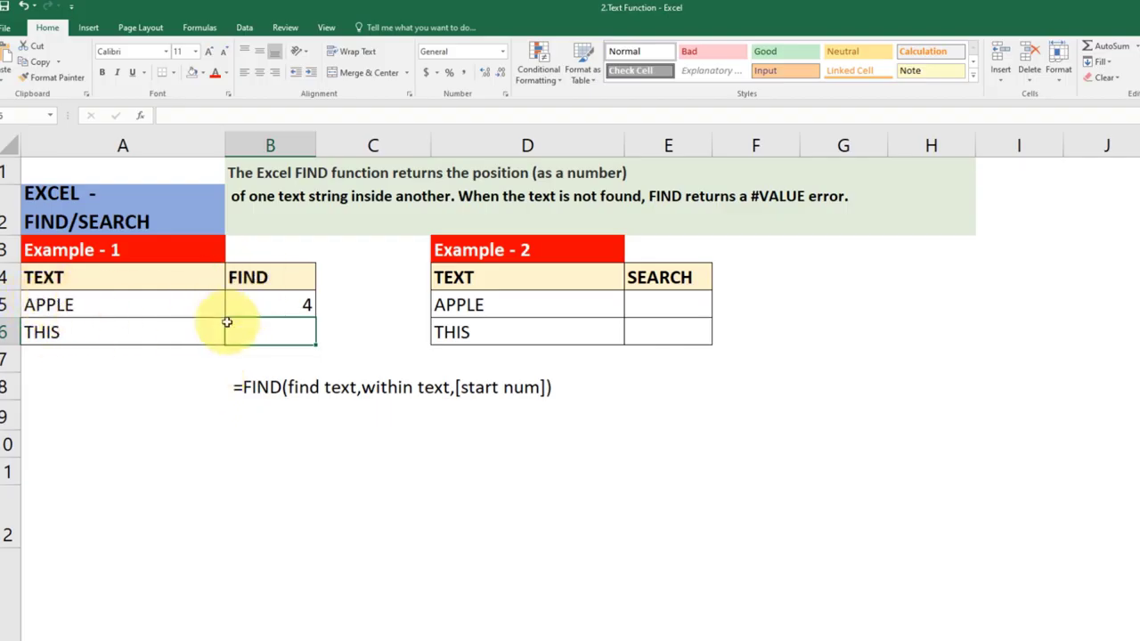
# Enter =FIND("I",A6) in B6 to locate the letter I in THIS
pyautogui.click(230, 307)
pyautogui.click(248, 328)
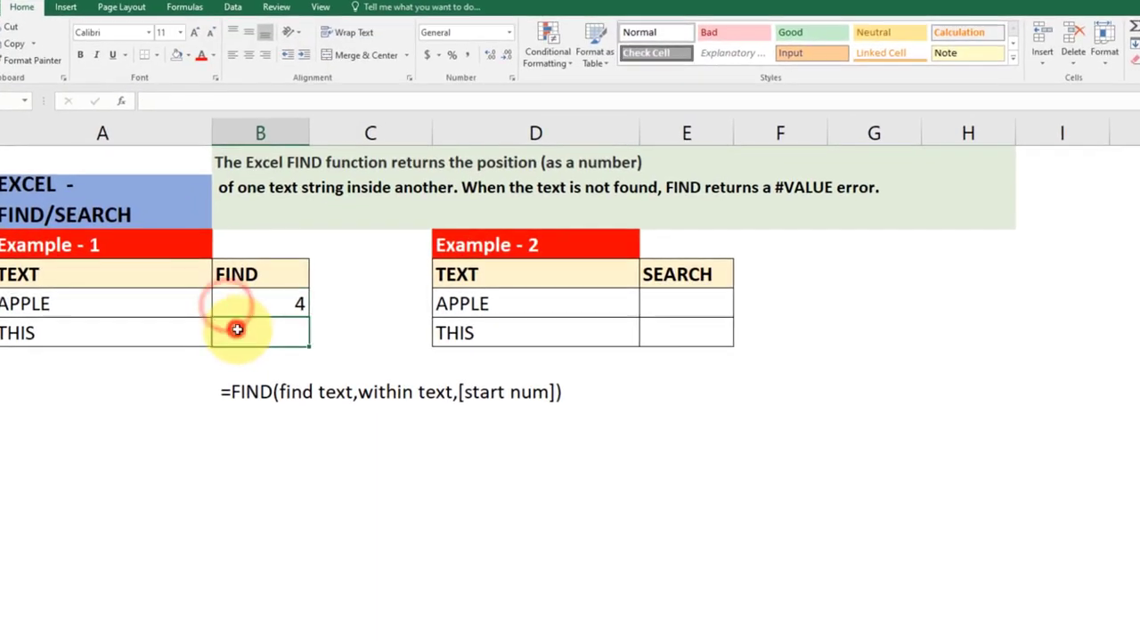
pyautogui.write('=FIND("I",')
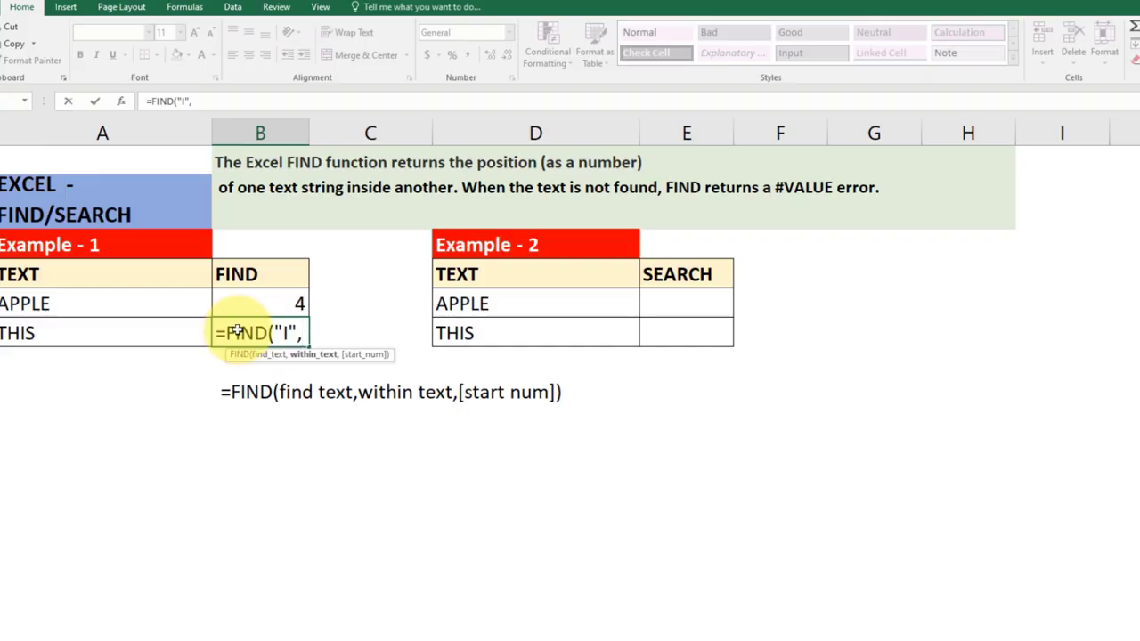
pyautogui.click(153, 328)
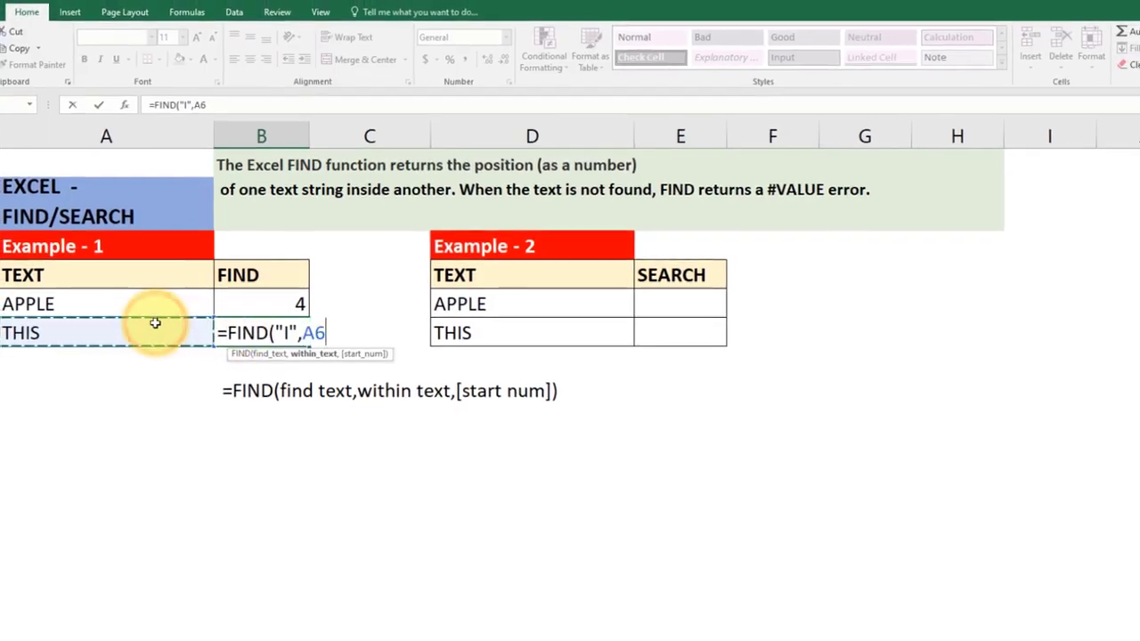
pyautogui.press('Return')
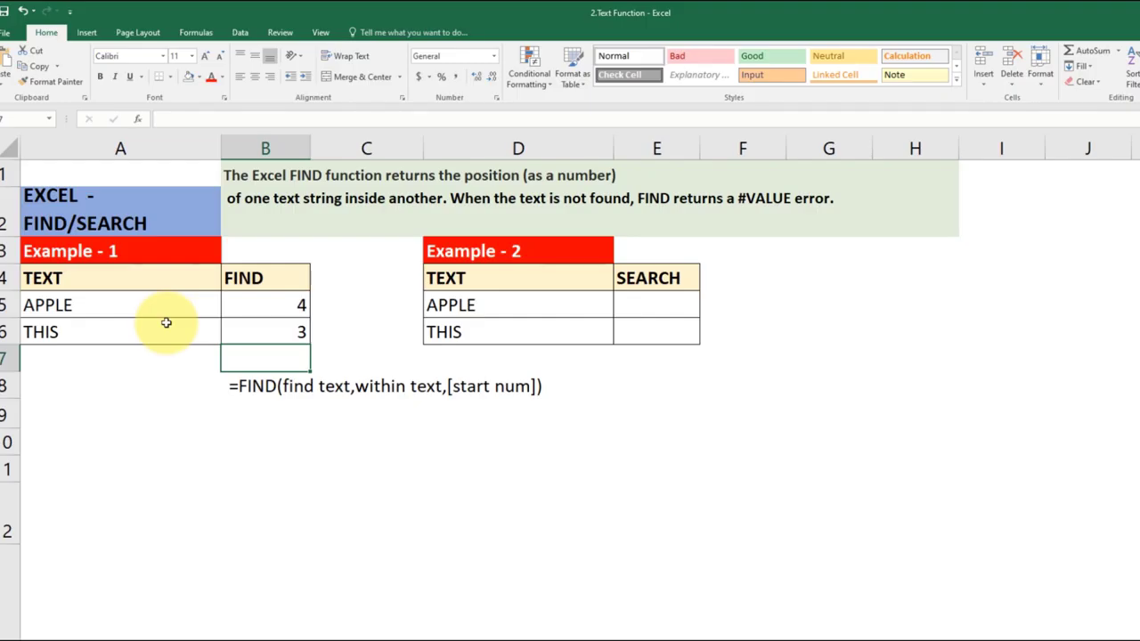
# Write the SEARCH syntax as plain text in cell B9: =SEARCH(find text, within text,[start num])
pyautogui.click(247, 414)
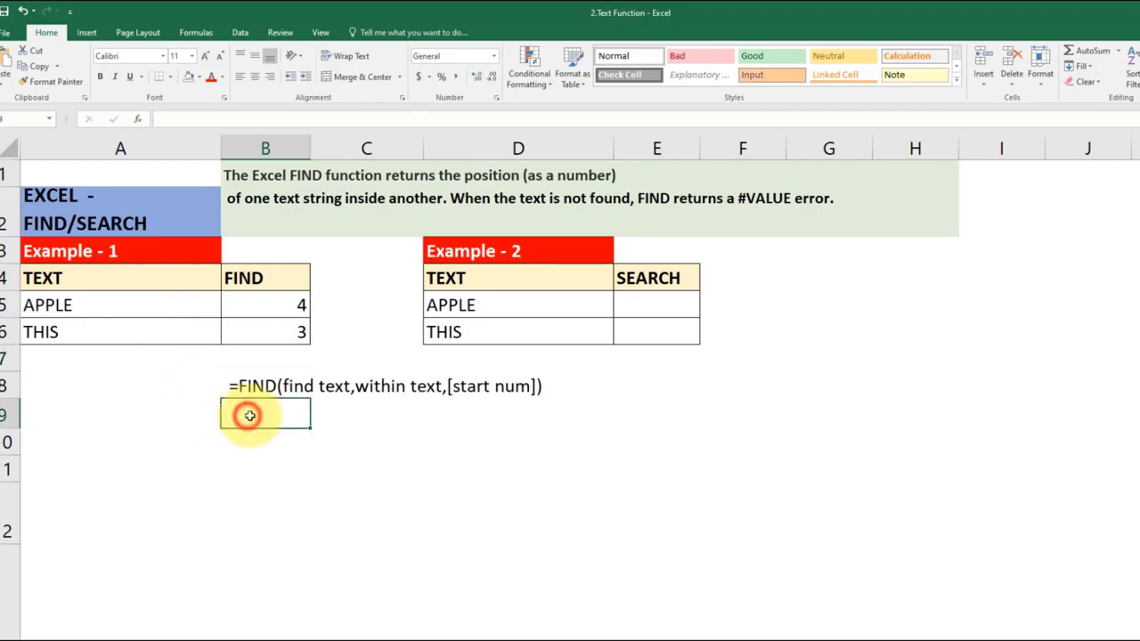
pyautogui.write('=sea')
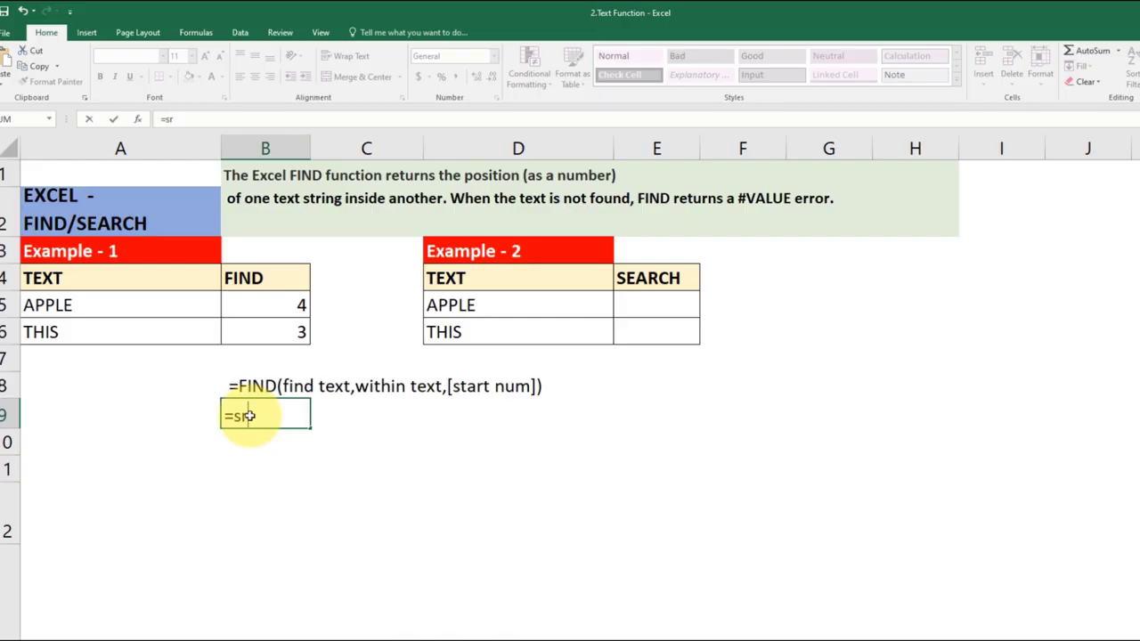
pyautogui.press('Tab')
pyautogui.write('find t')
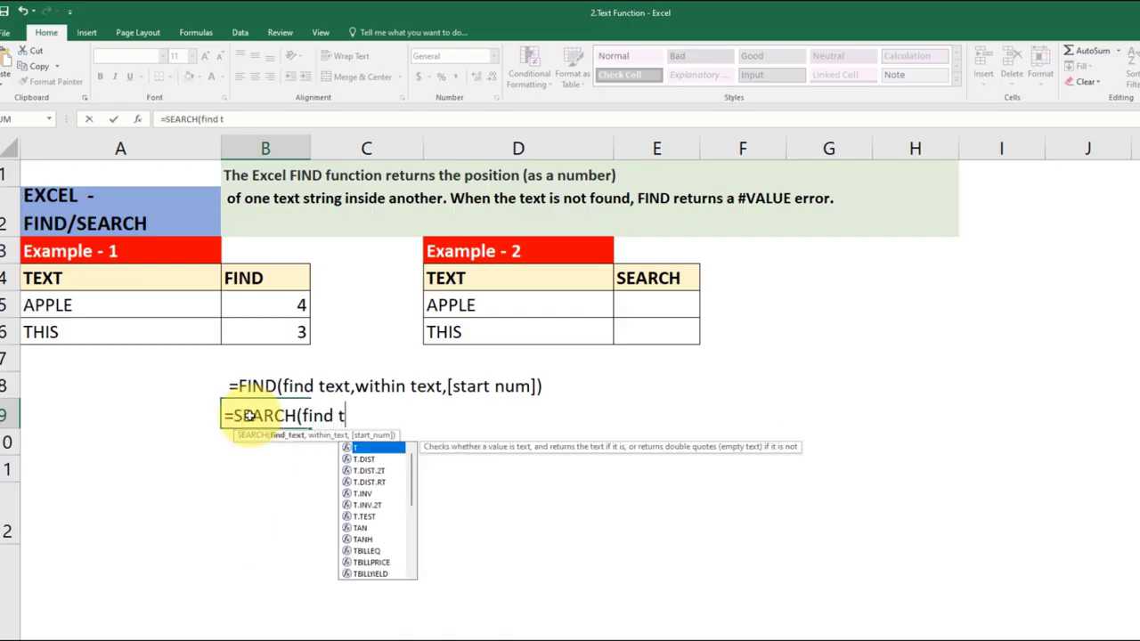
pyautogui.write('ext,e')
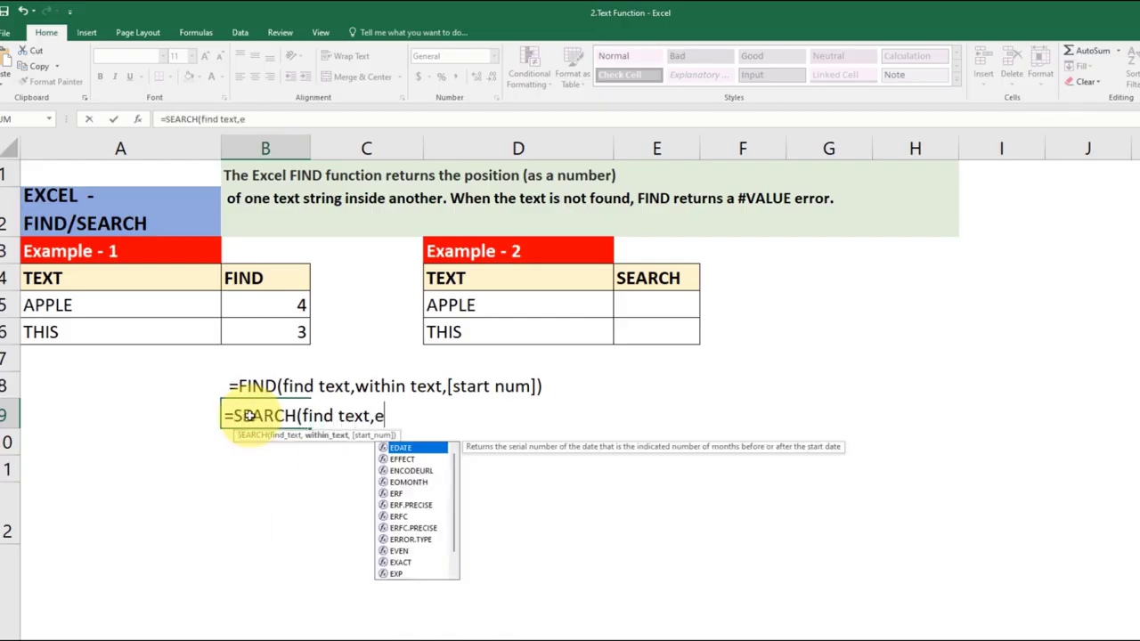
pyautogui.press('BackSpace')
pyautogui.press('BackSpace')
pyautogui.write(', w')
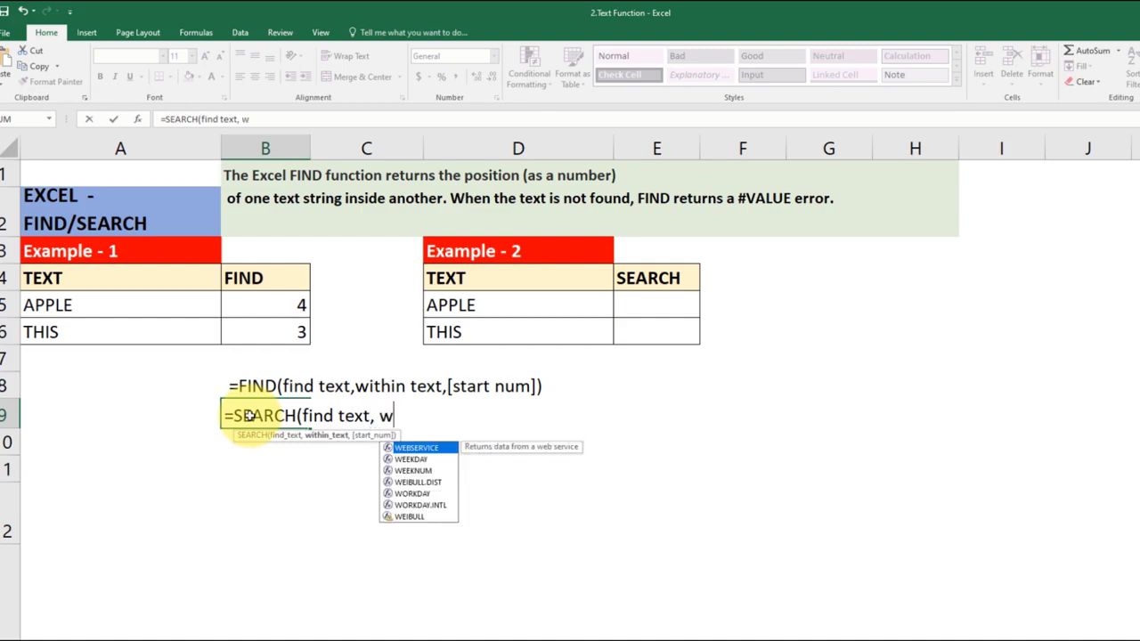
pyautogui.write('ithin text,')
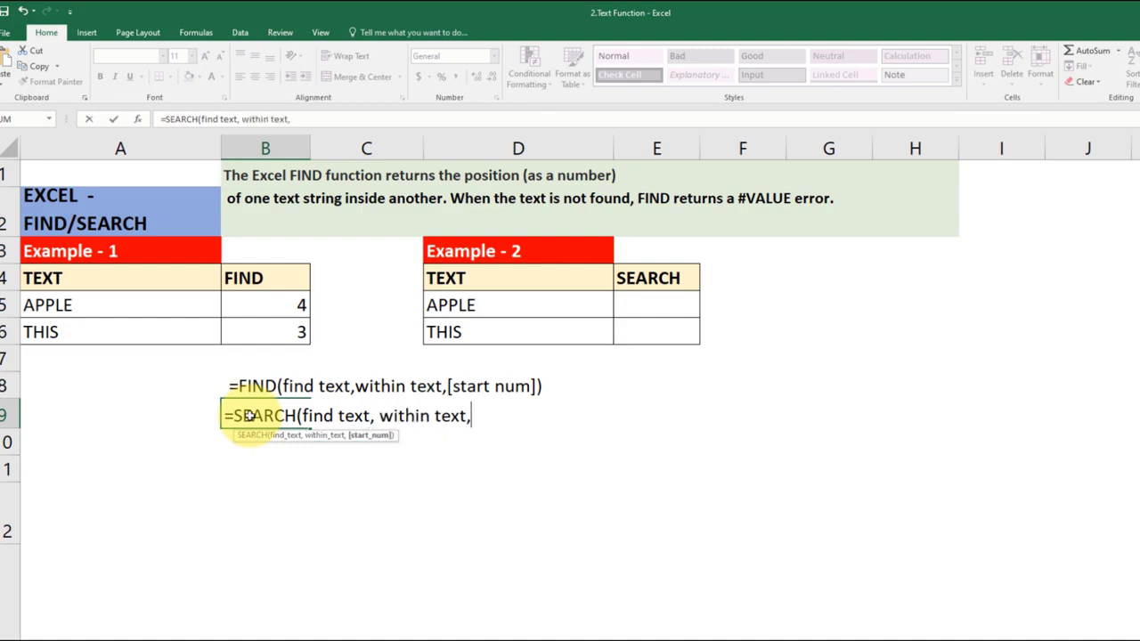
pyautogui.write('[start n')
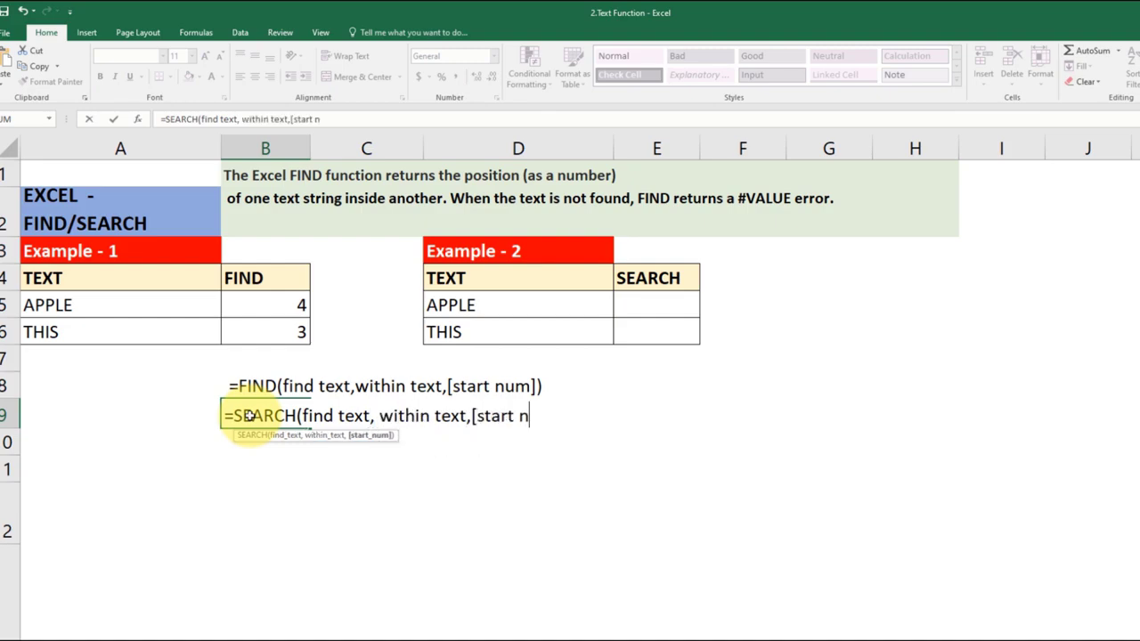
pyautogui.write('um]')
pyautogui.press('BackSpace')
pyautogui.write(')')
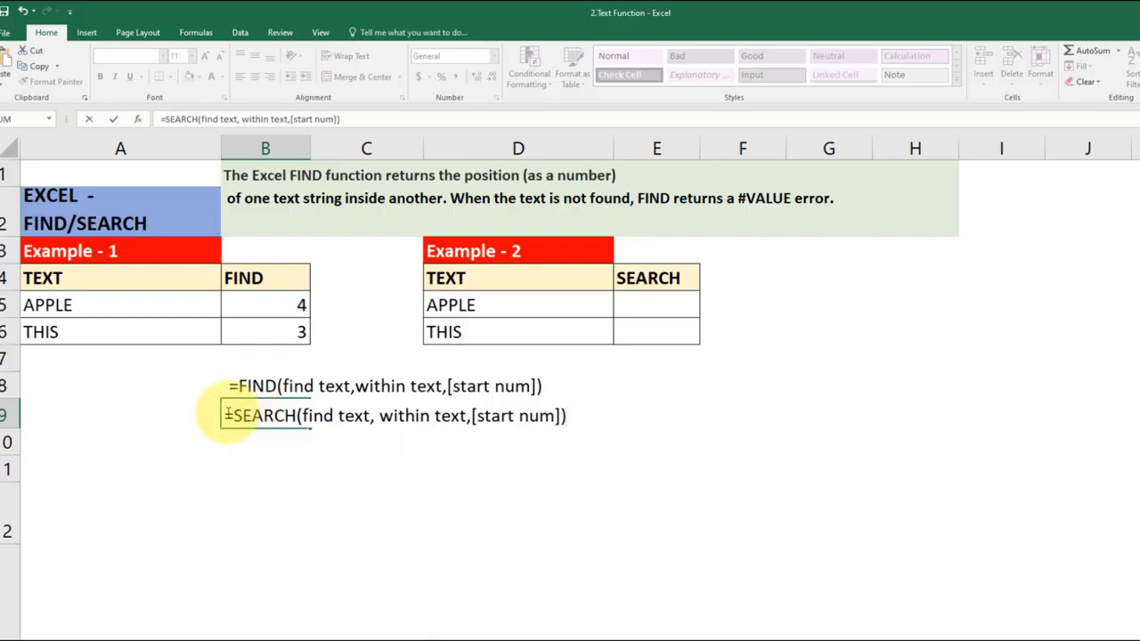
pyautogui.click(224, 415)
pyautogui.click(268, 458)
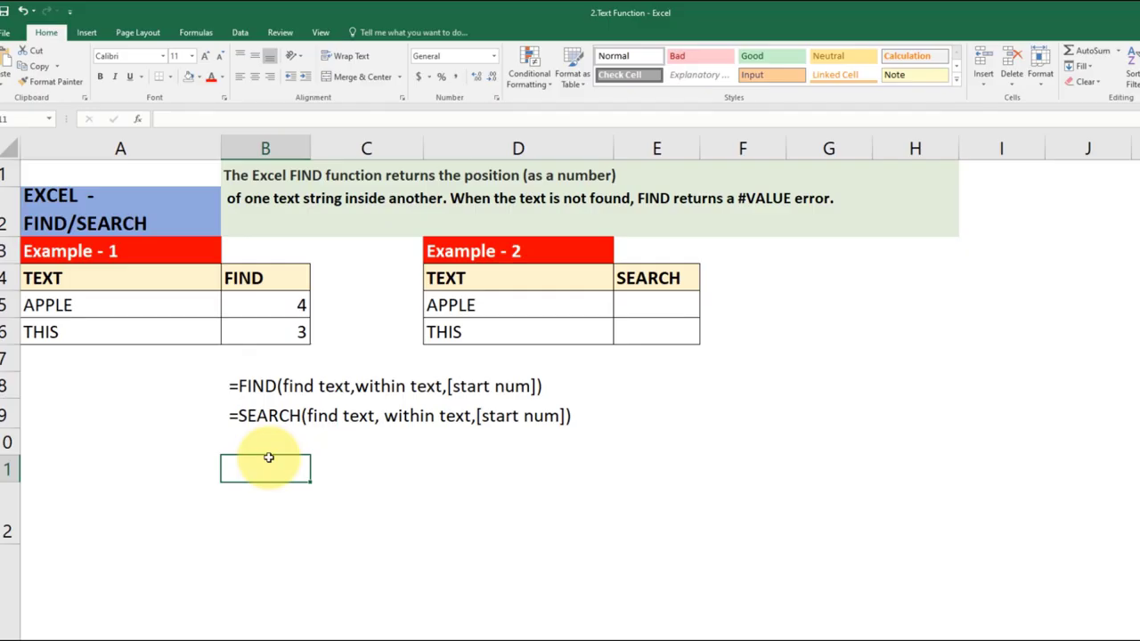
# Enter =SEARCH("L",D5) in E5 to locate the letter L in the Example - 2 text APPLE
pyautogui.click(650, 304)
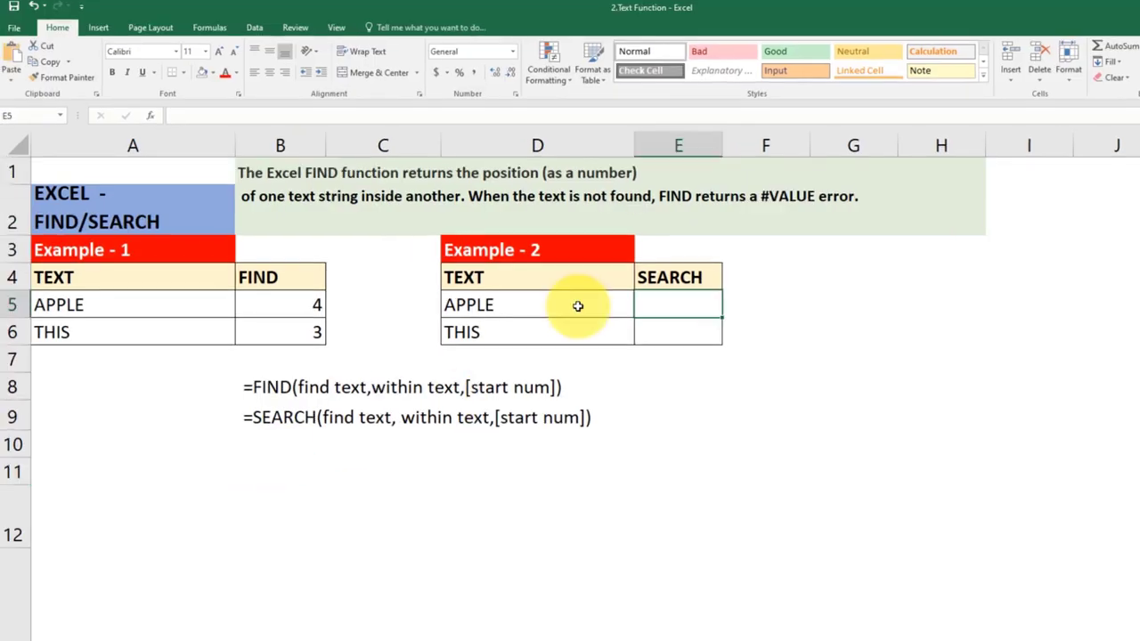
pyautogui.write('=sear')
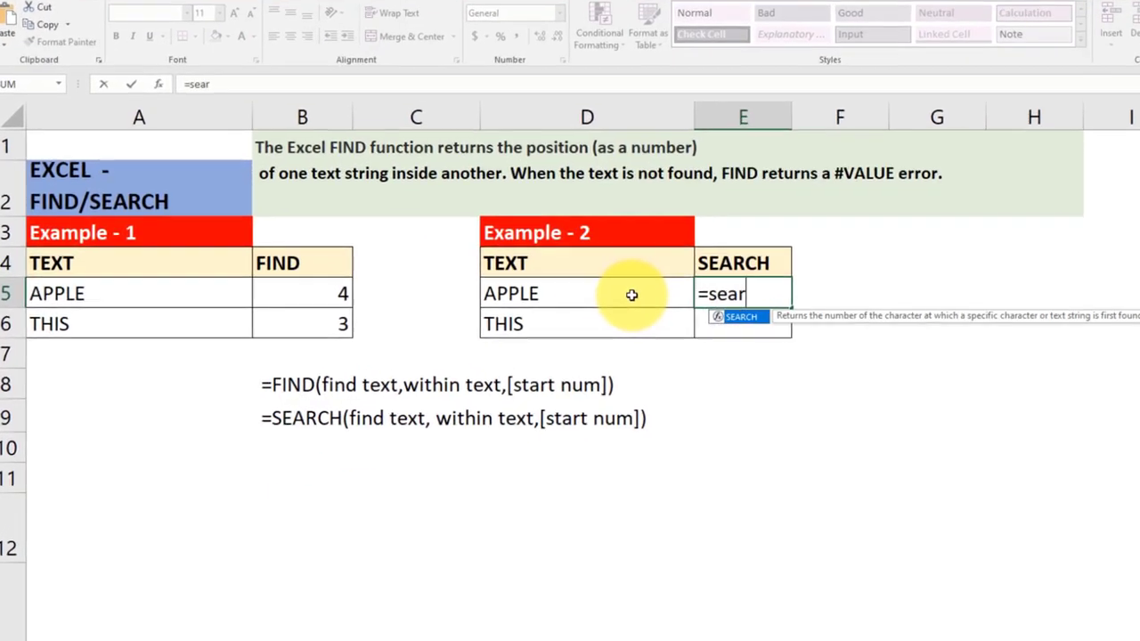
pyautogui.press('Tab')
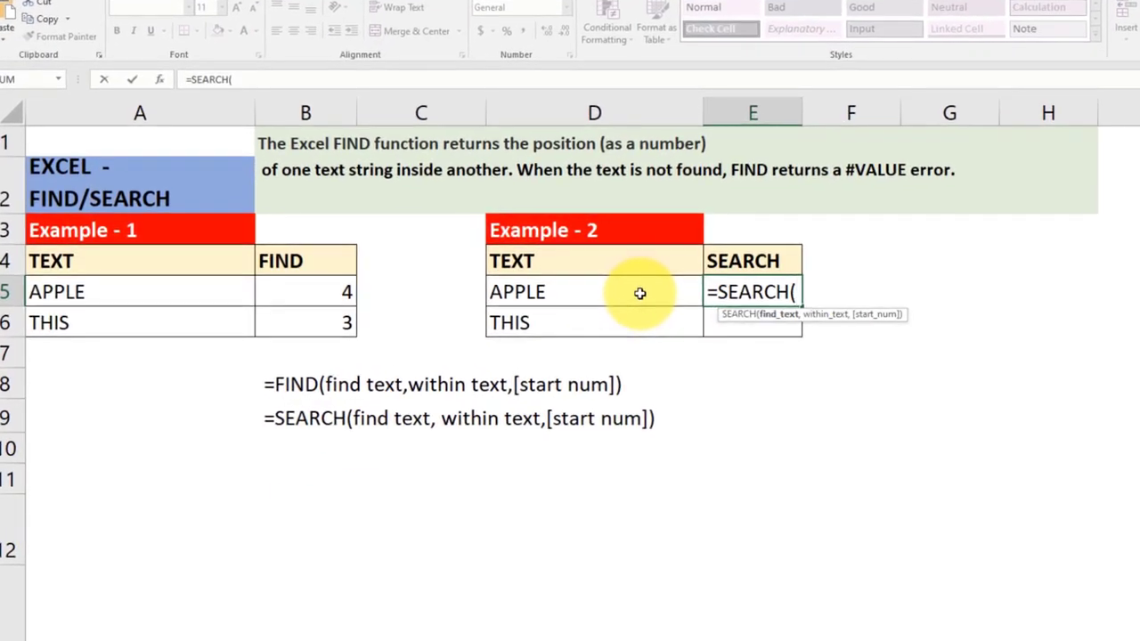
pyautogui.write('"L",')
pyautogui.click(639, 293)
pyautogui.write(')')
pyautogui.press('Return')
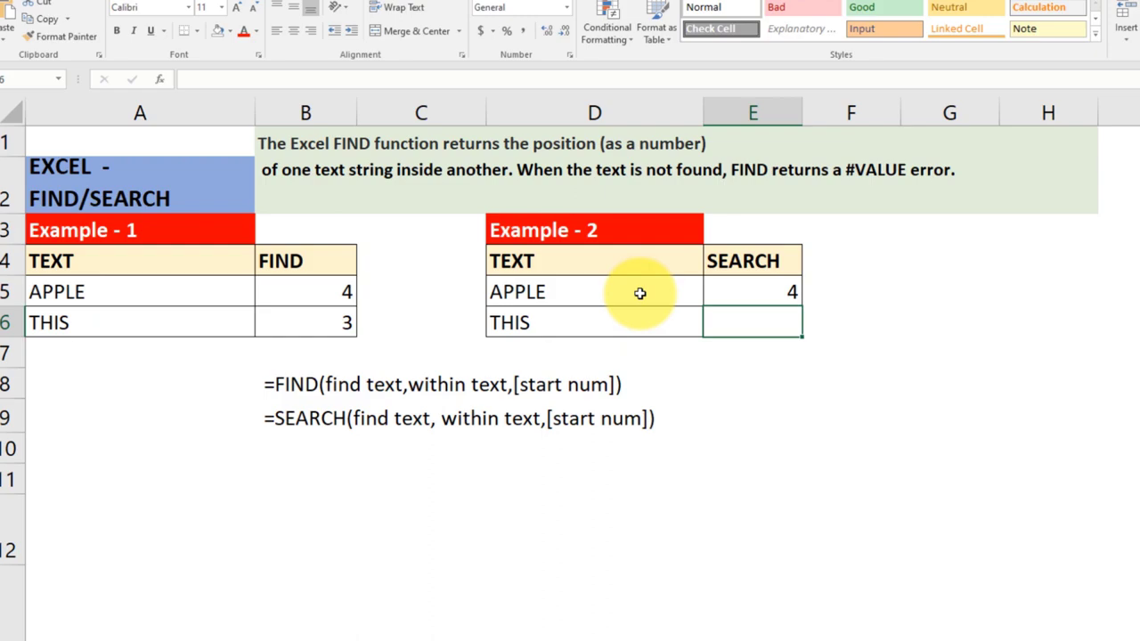
# Enter =SEARCH("I",D6) in E6 to locate the letter I in the Example - 2 text THIS
pyautogui.write('=sear')
pyautogui.press('Tab')
pyautogui.write('"')
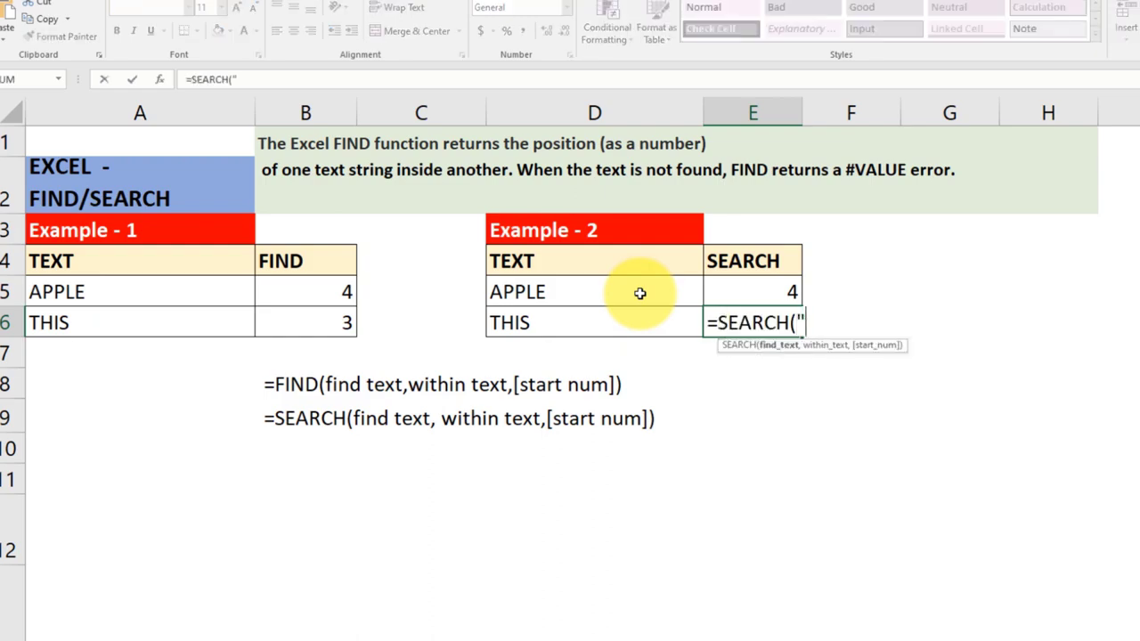
pyautogui.write('I",')
pyautogui.press('Left')
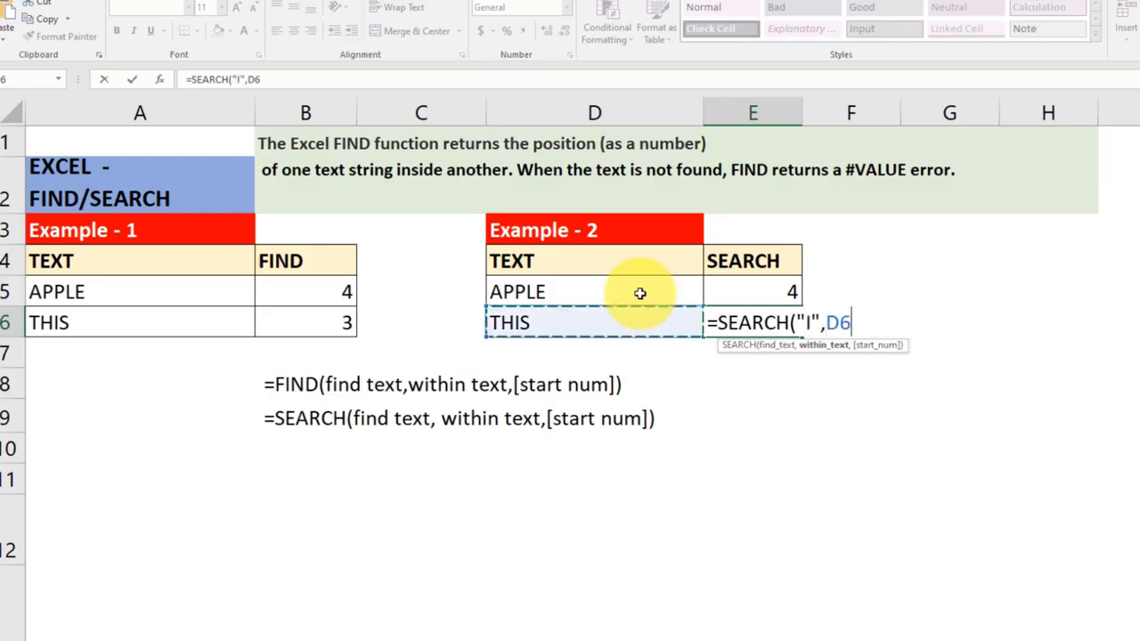
pyautogui.write(')')
pyautogui.press('Return')
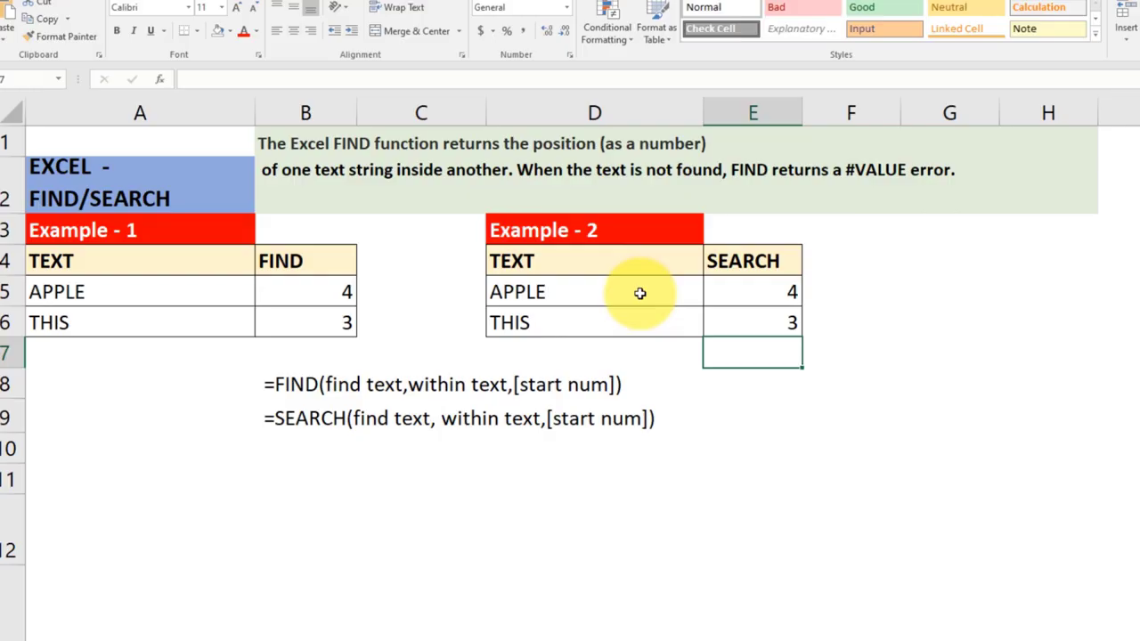
# Change the FIND formula in B5 to look for lowercase l, =FIND("l",A5), and compare it with the text APPLE
pyautogui.doubleClick(287, 296)
pyautogui.moveTo(340, 297); pyautogui.dragTo(332, 295)
pyautogui.write('l",A5)')
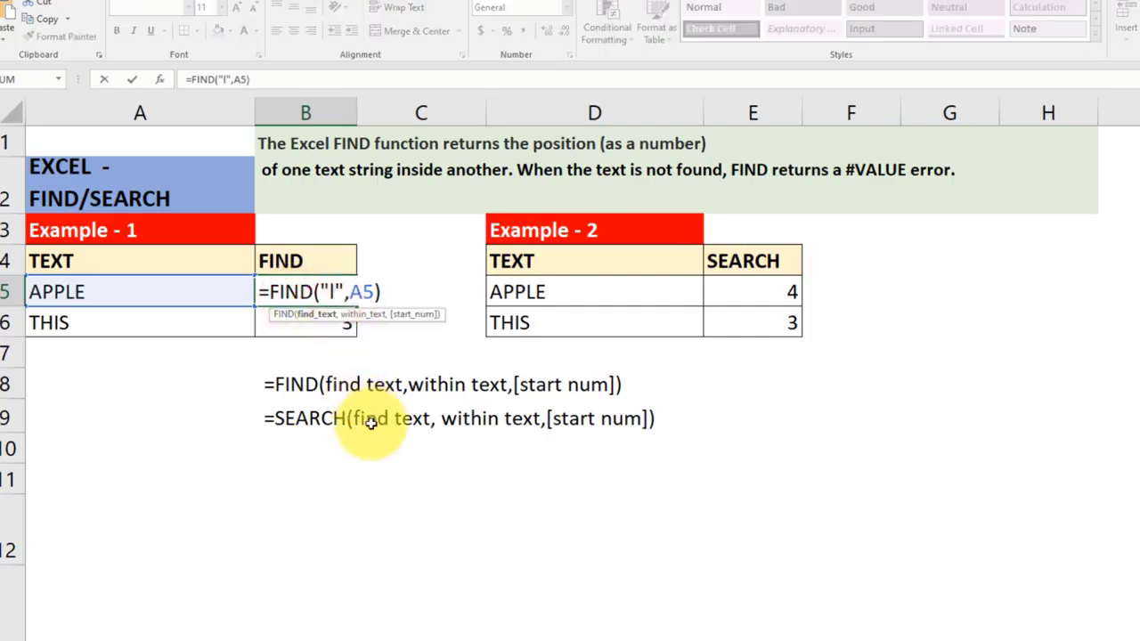
pyautogui.press('Return')
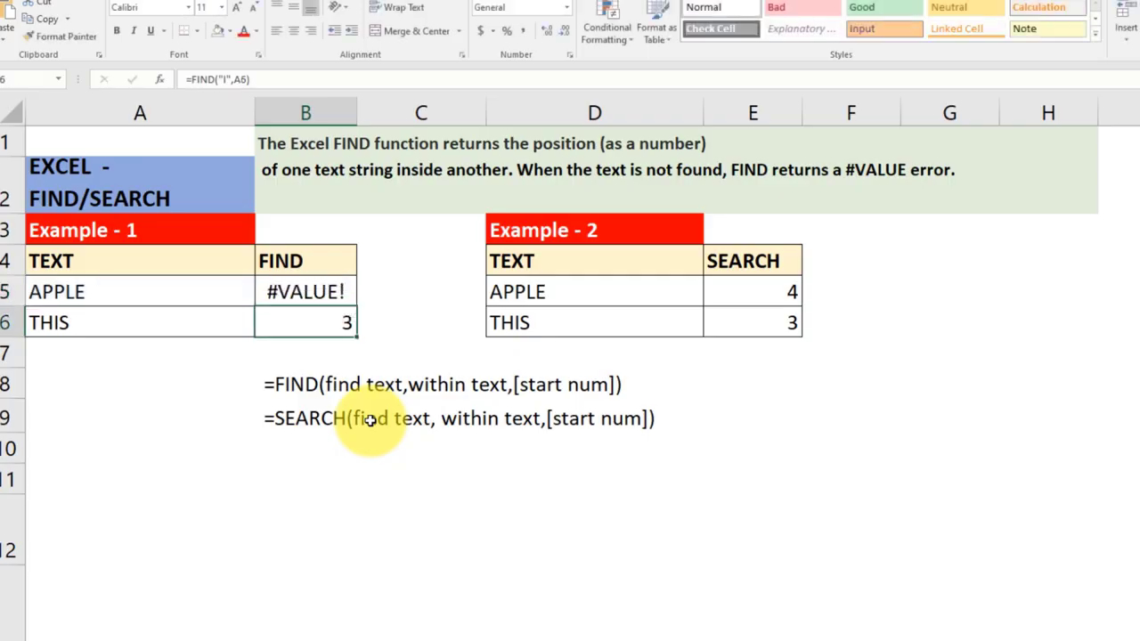
pyautogui.click(304, 296)
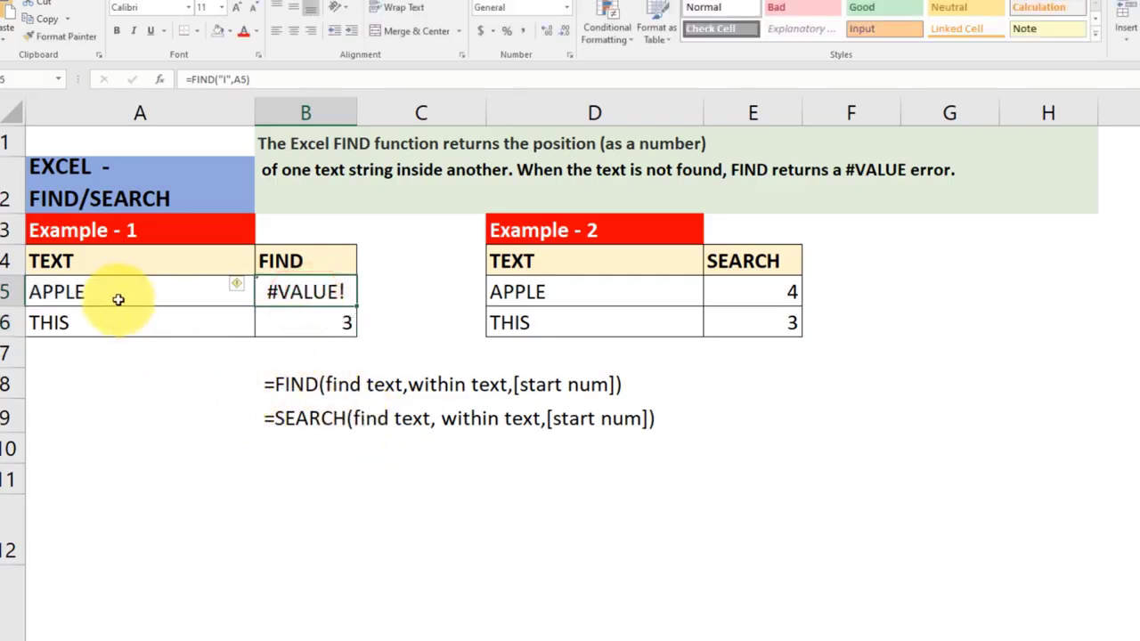
pyautogui.doubleClick(292, 296)
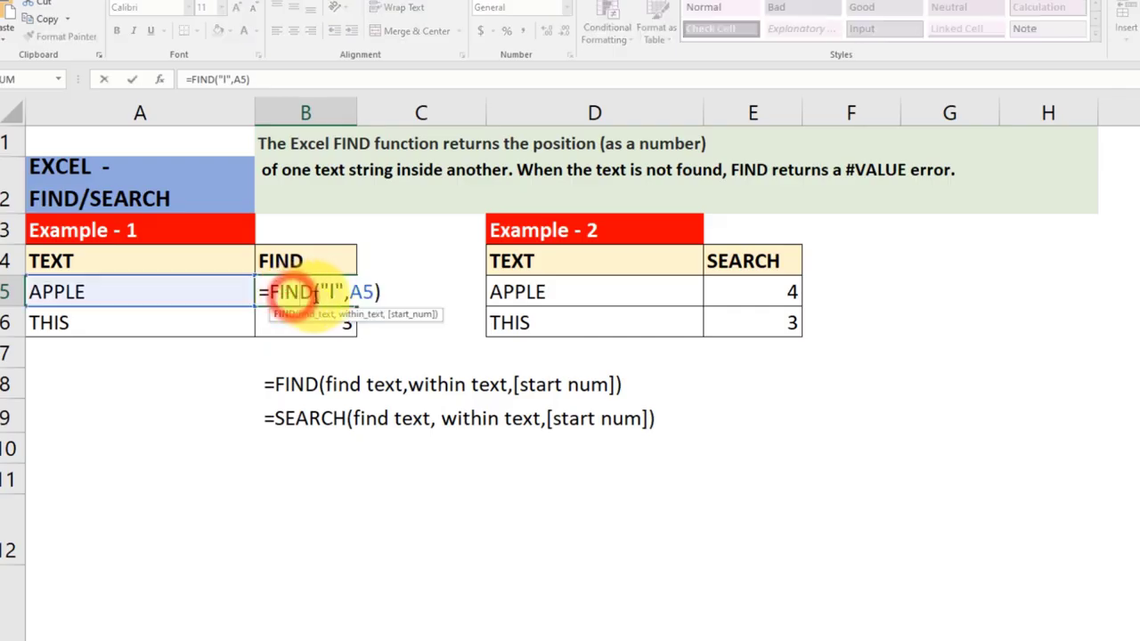
pyautogui.doubleClick(331, 294)
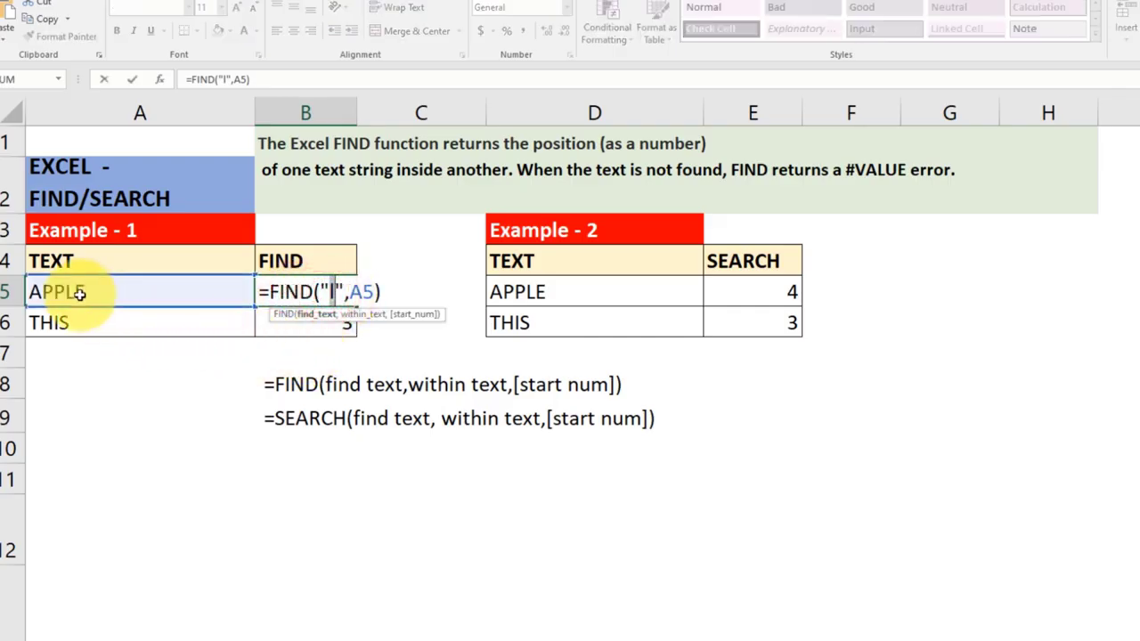
pyautogui.press('Return')
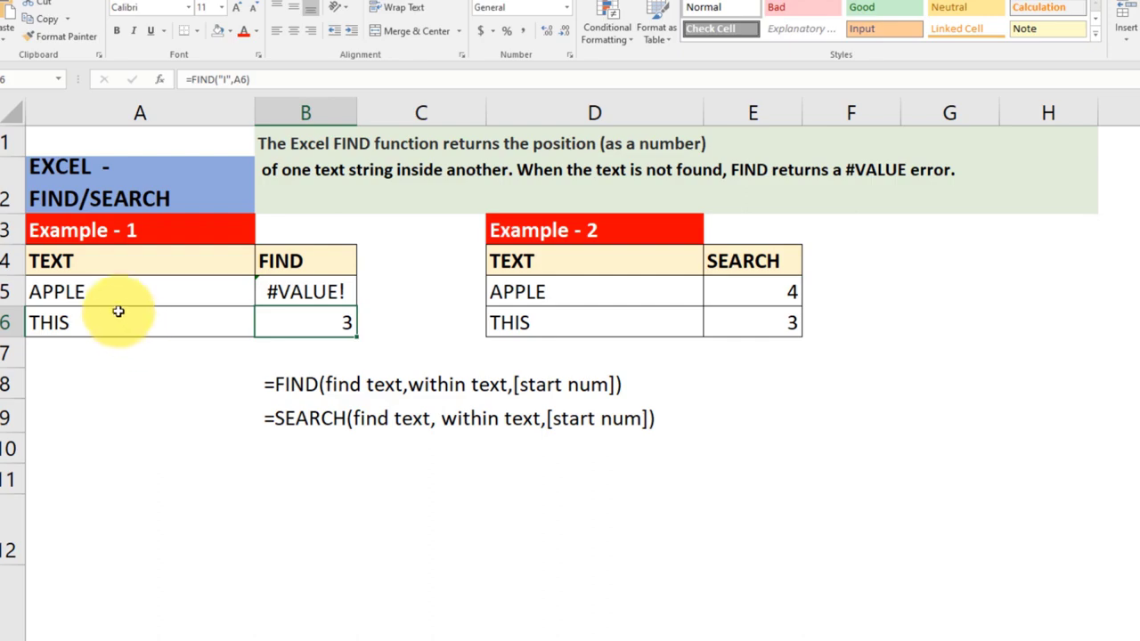
pyautogui.click(55, 297)
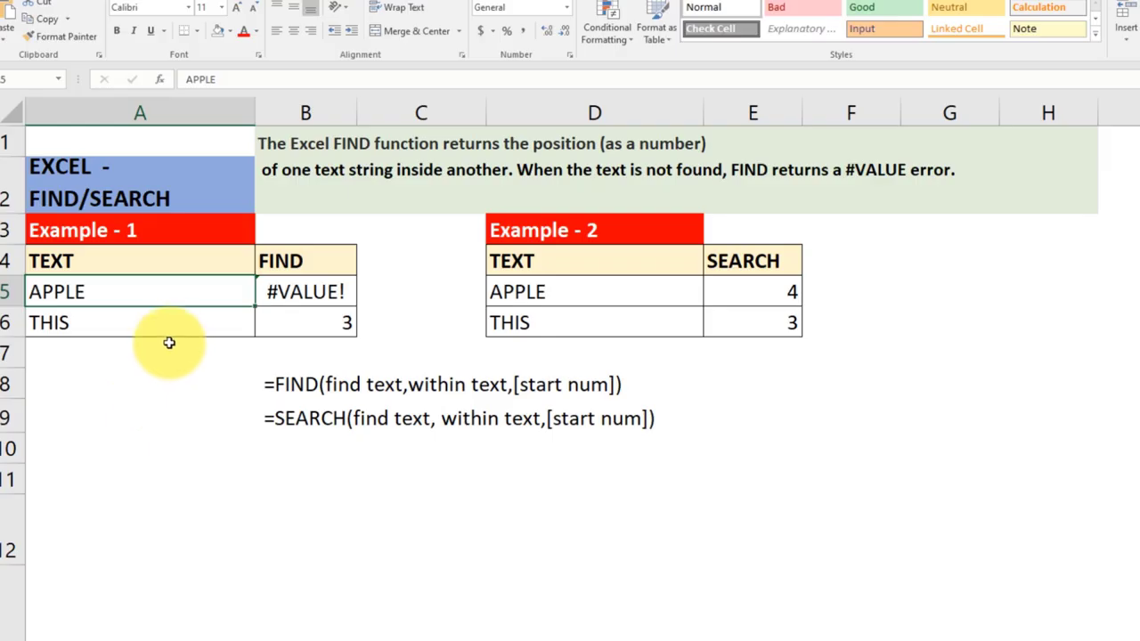
# Change the FIND formula in B6 to look for lowercase i, =FIND("i",A6)
pyautogui.doubleClick(291, 322)
pyautogui.doubleClick(334, 323)
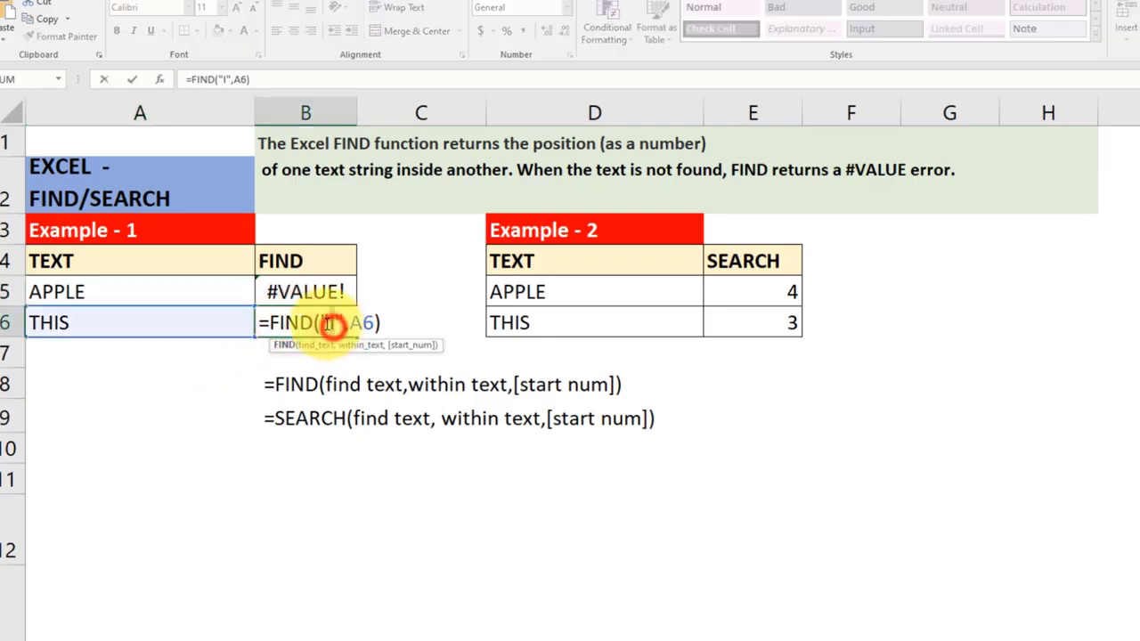
pyautogui.write('i')
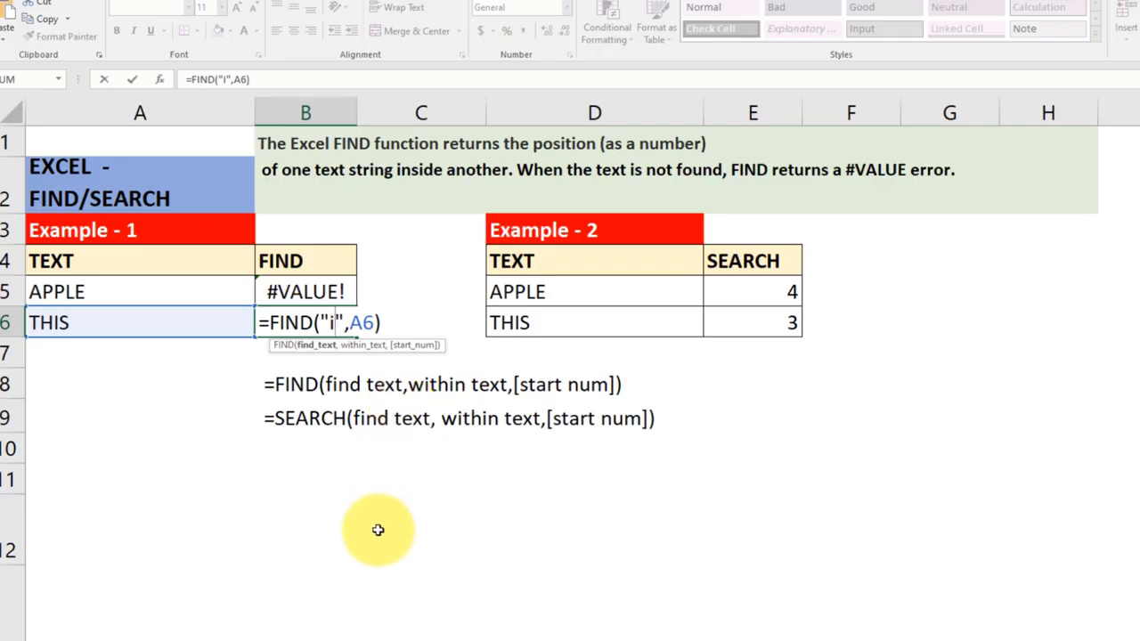
pyautogui.press('Return')
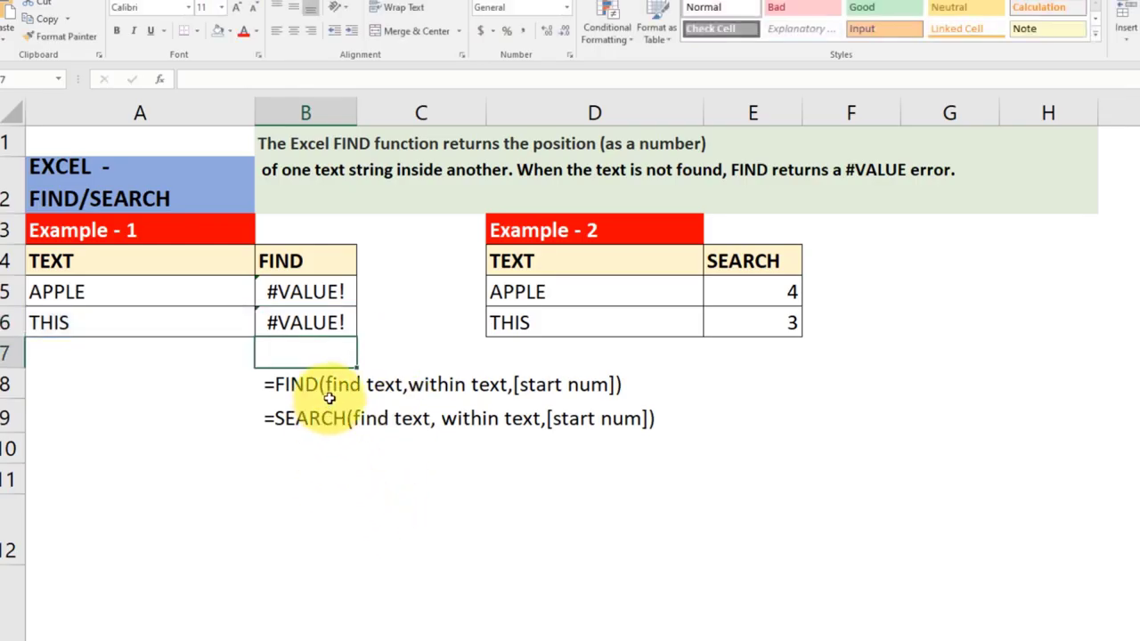
# Change the SEARCH formula in E5 to use lowercase l, =SEARCH("l",D5), and check the SEARCH formula in E6
pyautogui.doubleClick(742, 286)
pyautogui.doubleClick(810, 294)
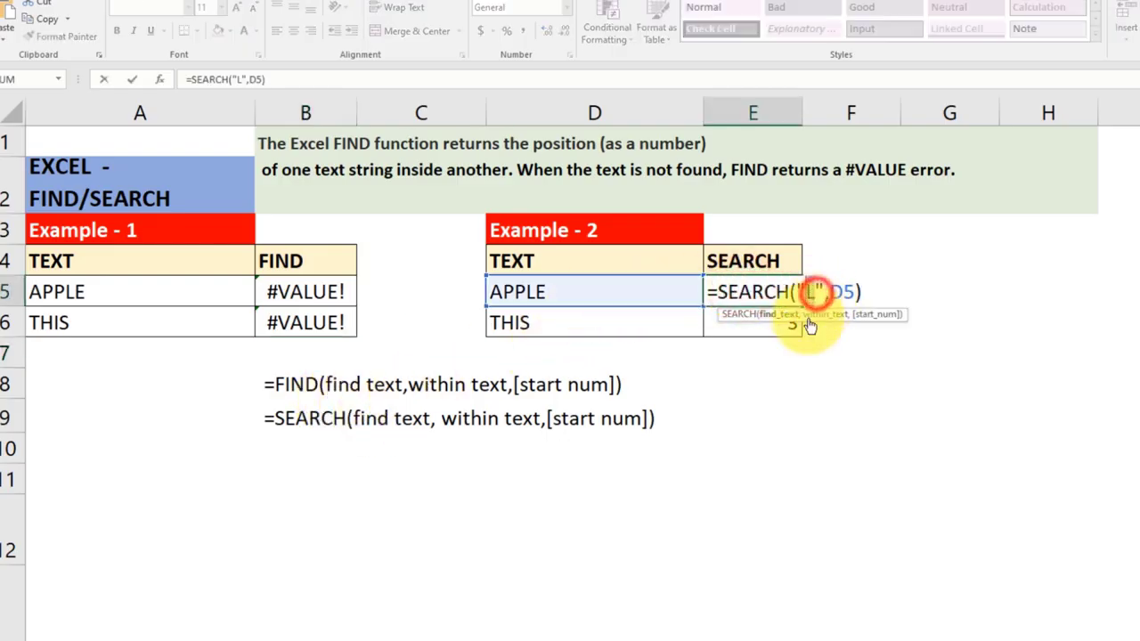
pyautogui.write('l')
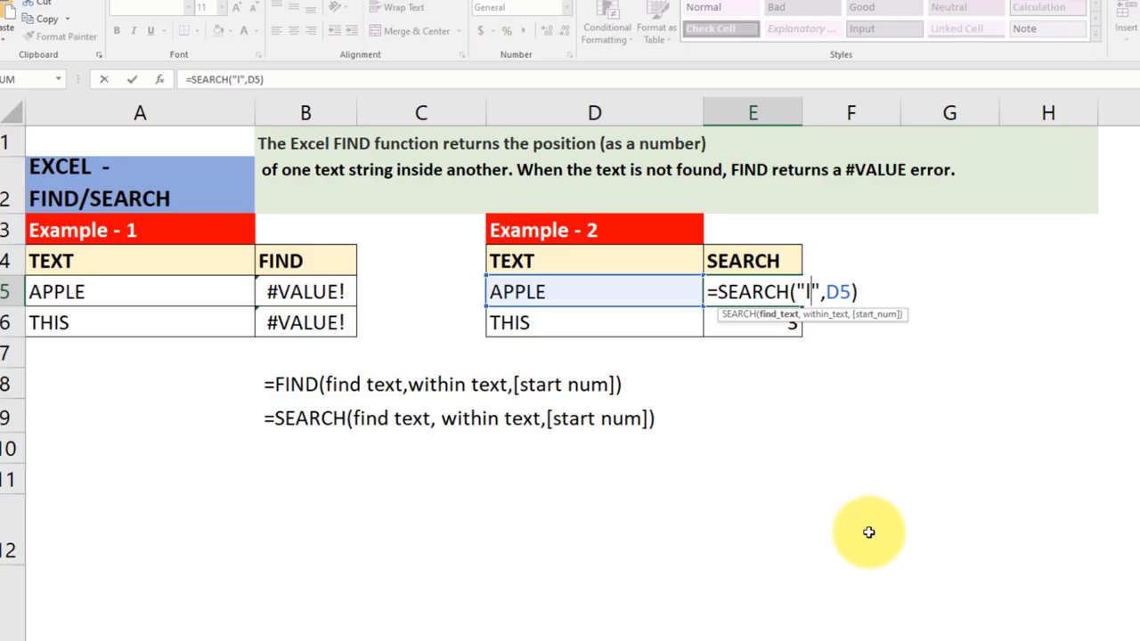
pyautogui.press('Return')
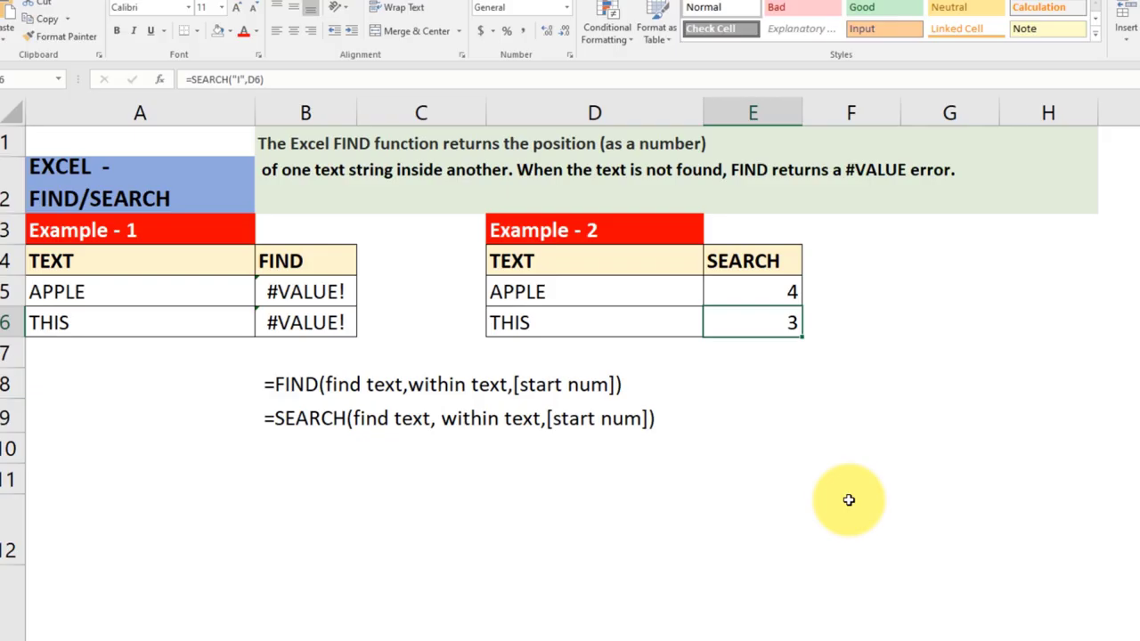
pyautogui.doubleClick(754, 323)
pyautogui.click(810, 322)
pyautogui.press('Return')
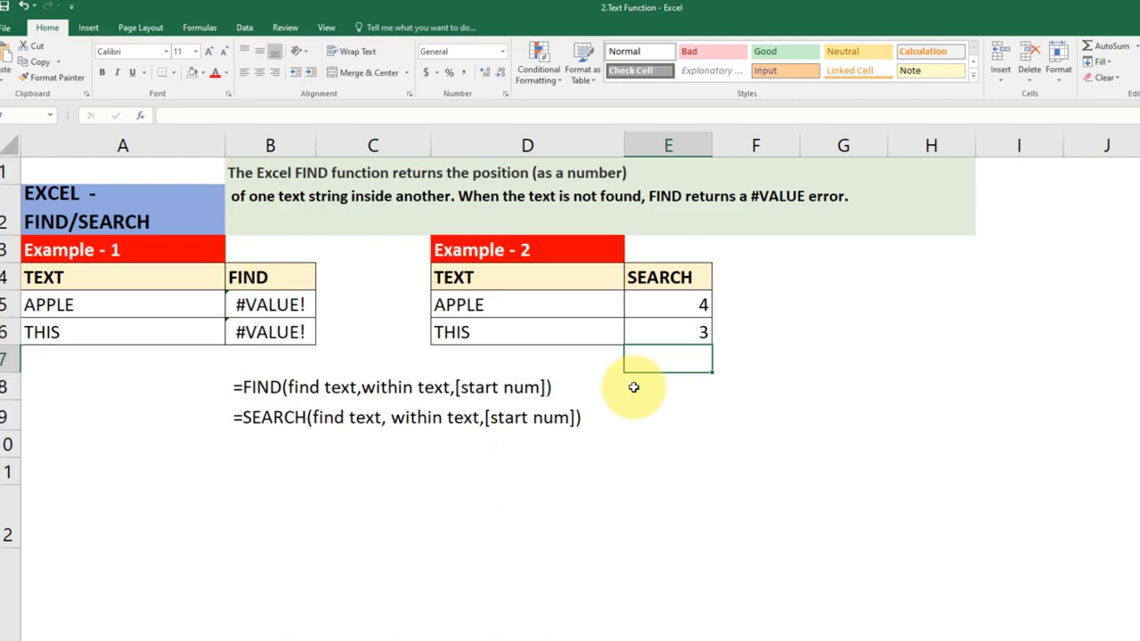
# Go to the Example - 3 table and examine its text in A17
pyautogui.scroll(-3, 522, 445)
pyautogui.click(169, 454)
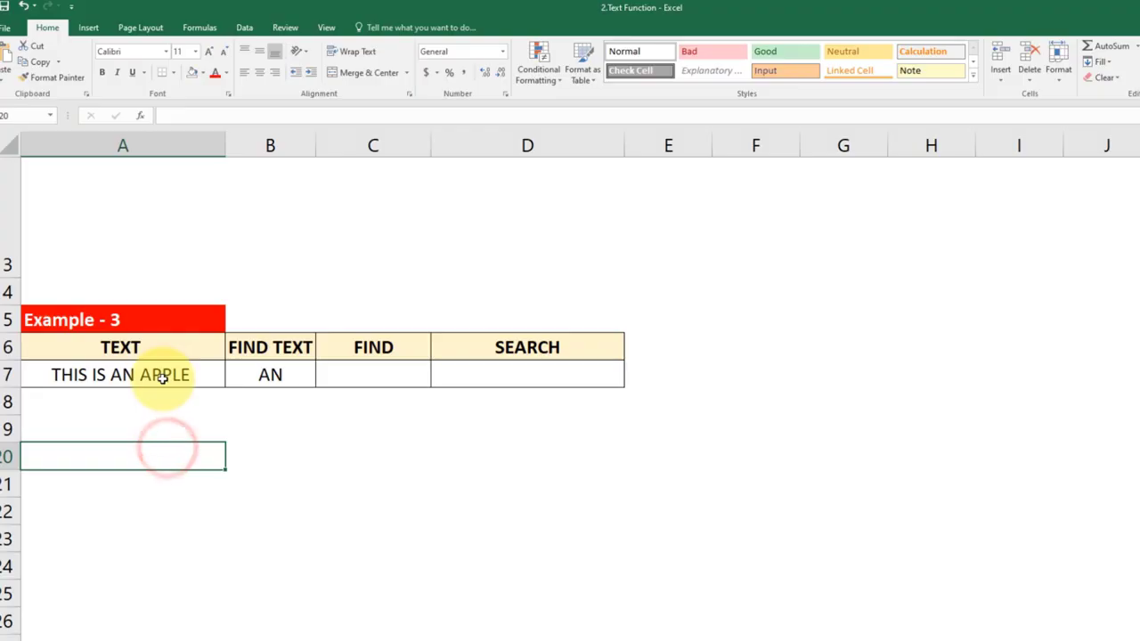
pyautogui.moveTo(158, 350); pyautogui.dragTo(159, 365)
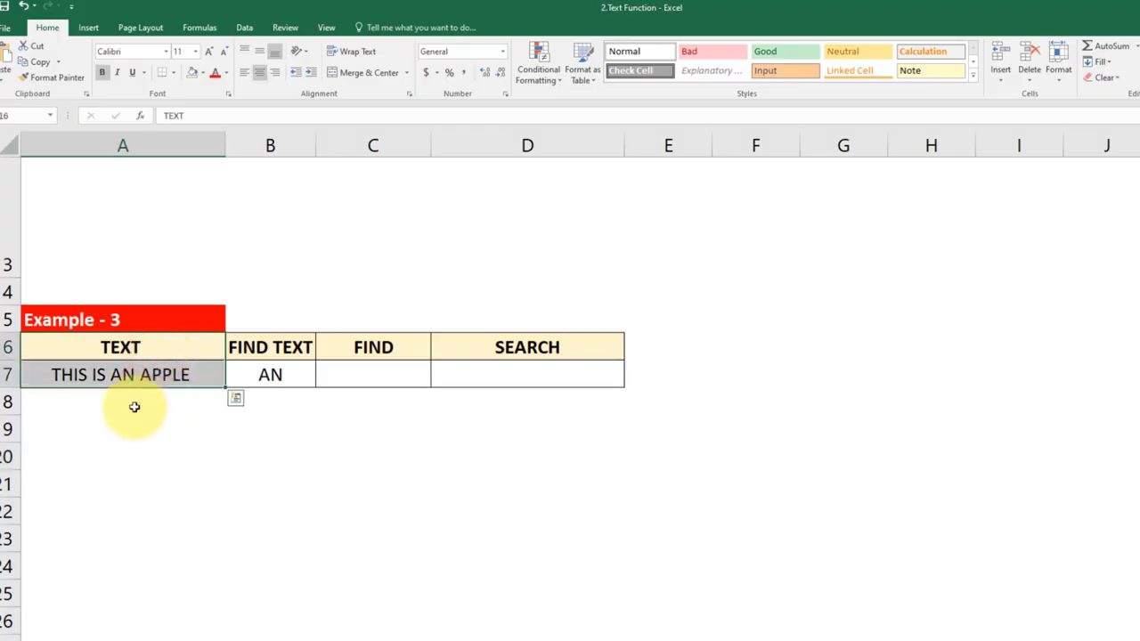
pyautogui.click(132, 377)
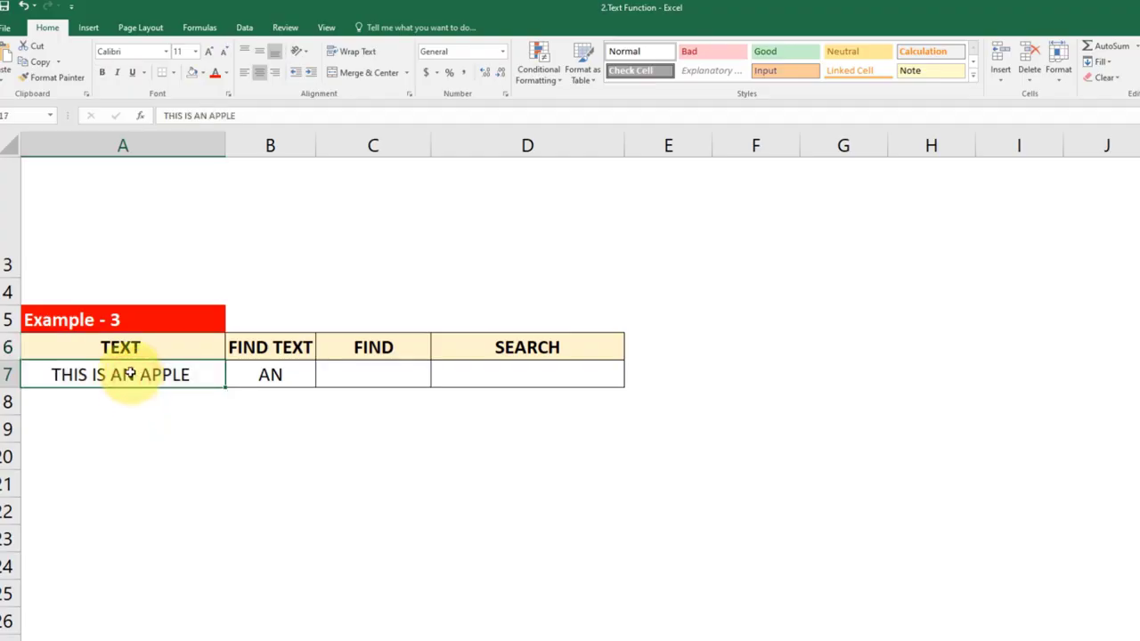
pyautogui.click(86, 402)
pyautogui.write('fgfgn')
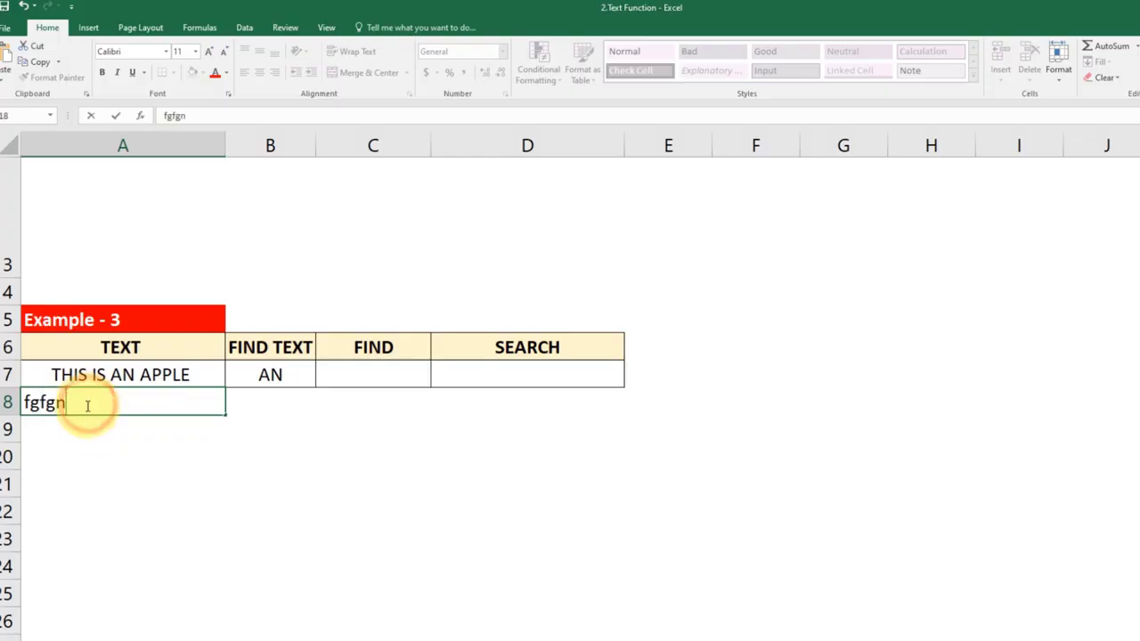
pyautogui.write('fgngnfgnvndnfdn')
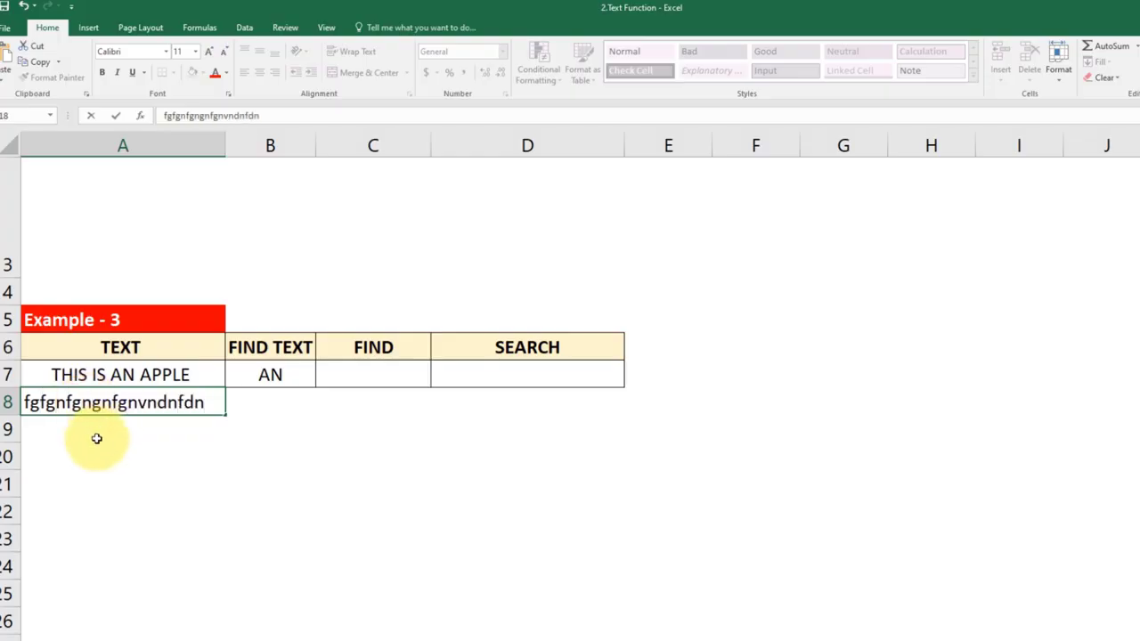
pyautogui.click(101, 422)
pyautogui.click(111, 402)
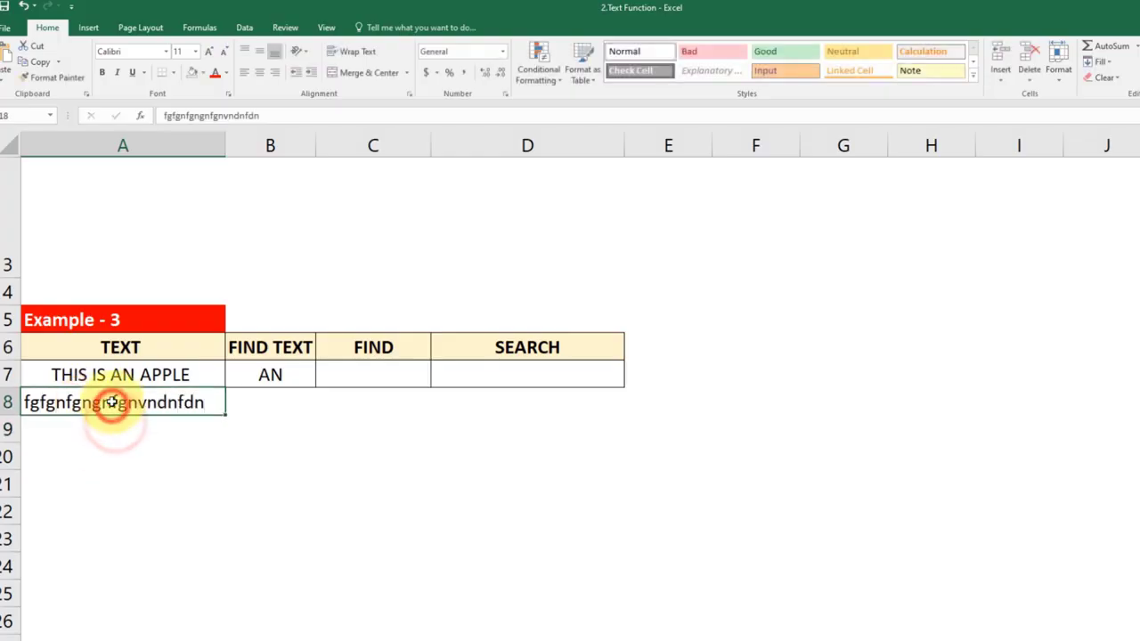
pyautogui.press('Delete')
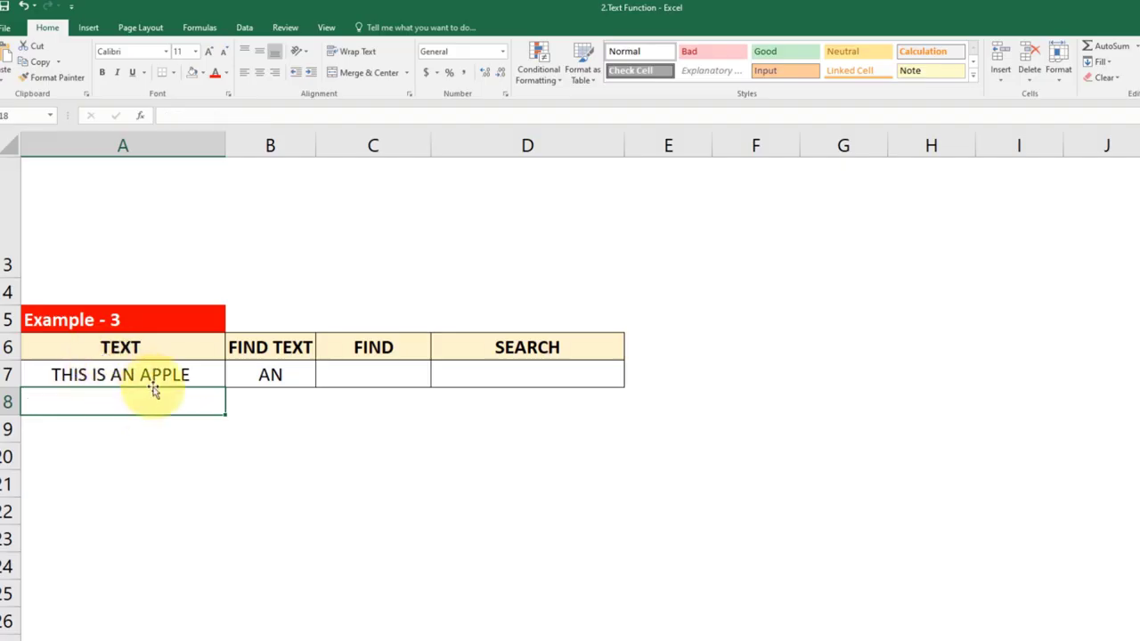
# Enter =FIND(B17,A17) in C17 to locate the find text AN within THIS IS AN APPLE
pyautogui.click(148, 376)
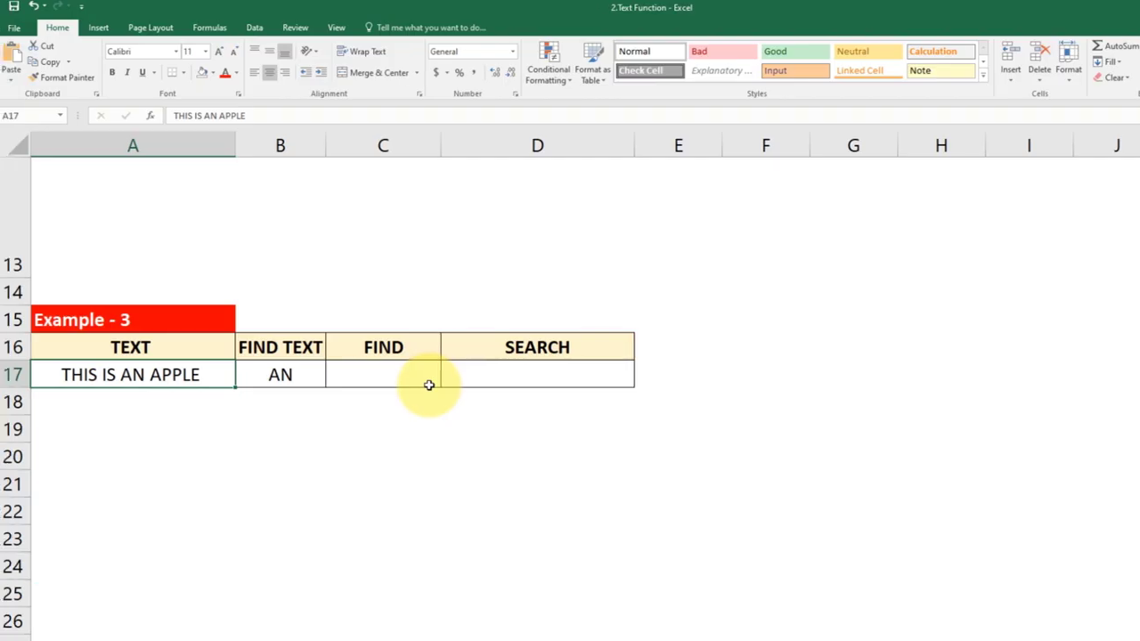
pyautogui.click(416, 381)
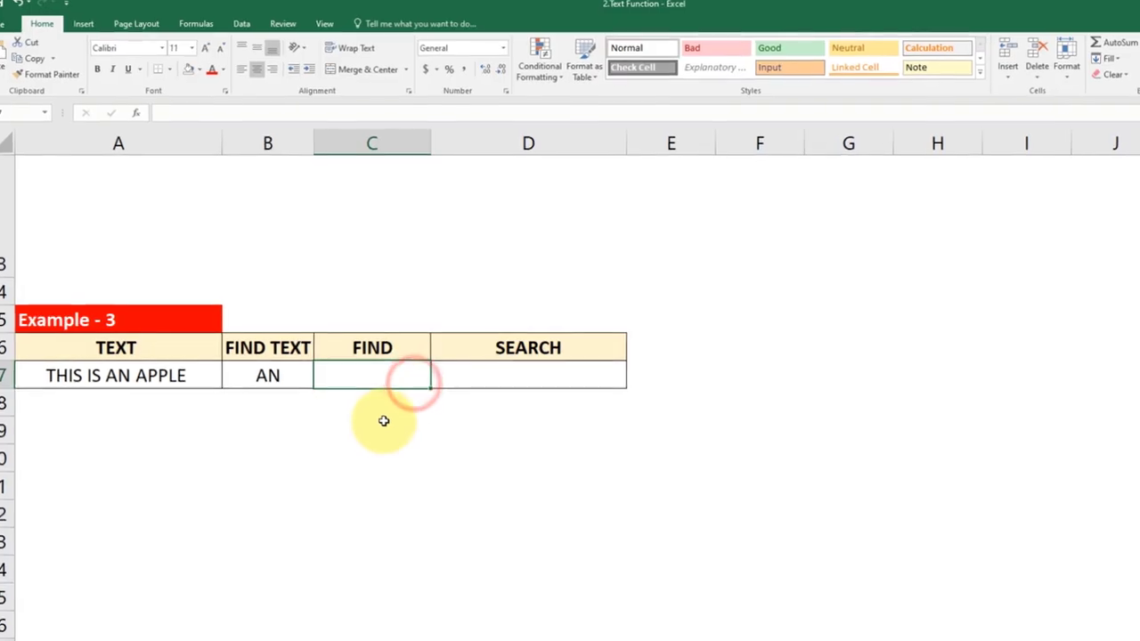
pyautogui.write('=fin')
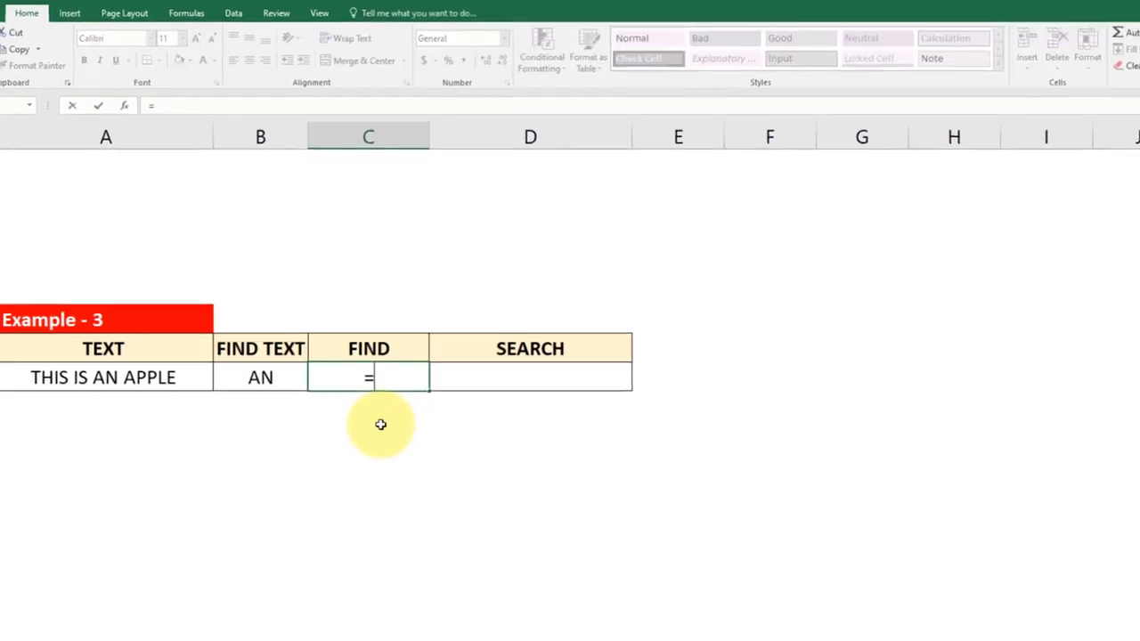
pyautogui.press('Tab')
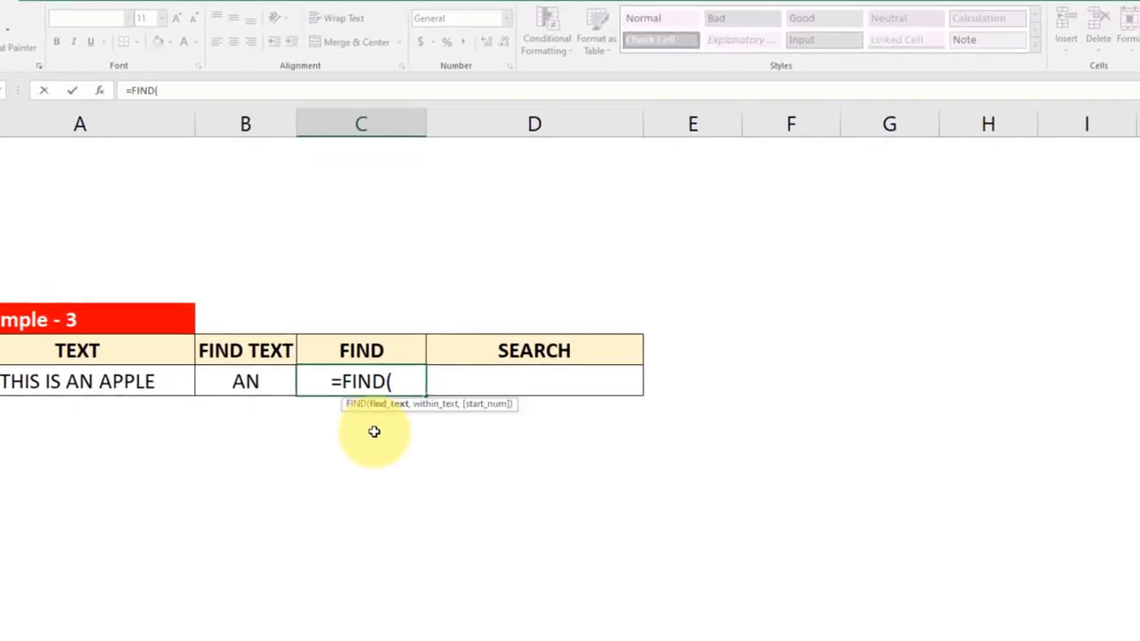
pyautogui.press('Left')
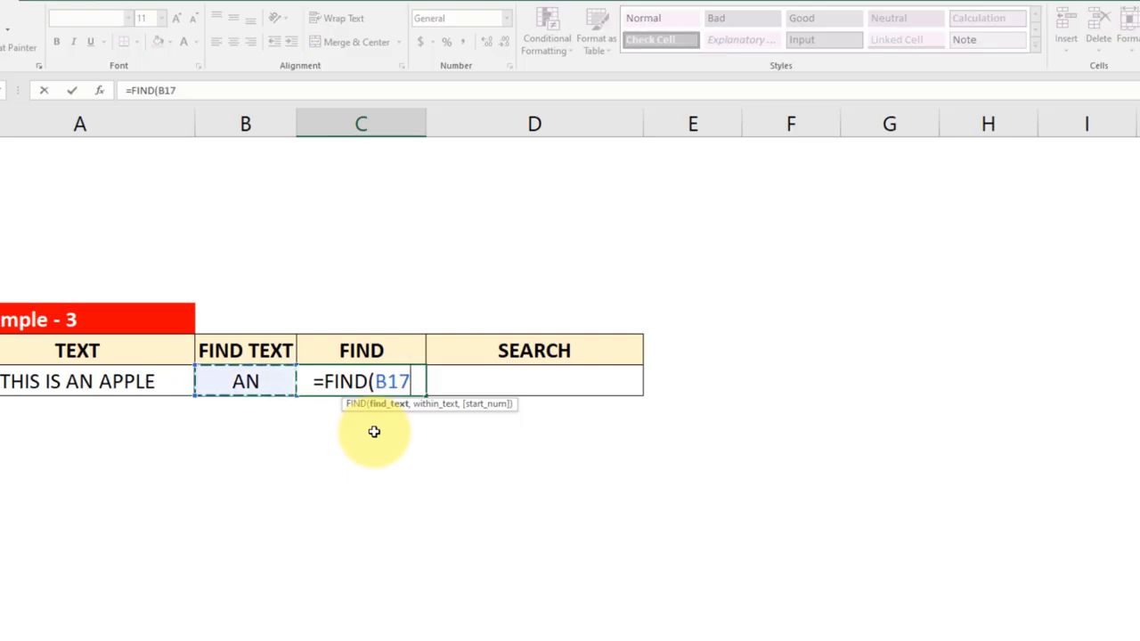
pyautogui.write(',')
pyautogui.press('Left')
pyautogui.press('Left')
pyautogui.write(')')
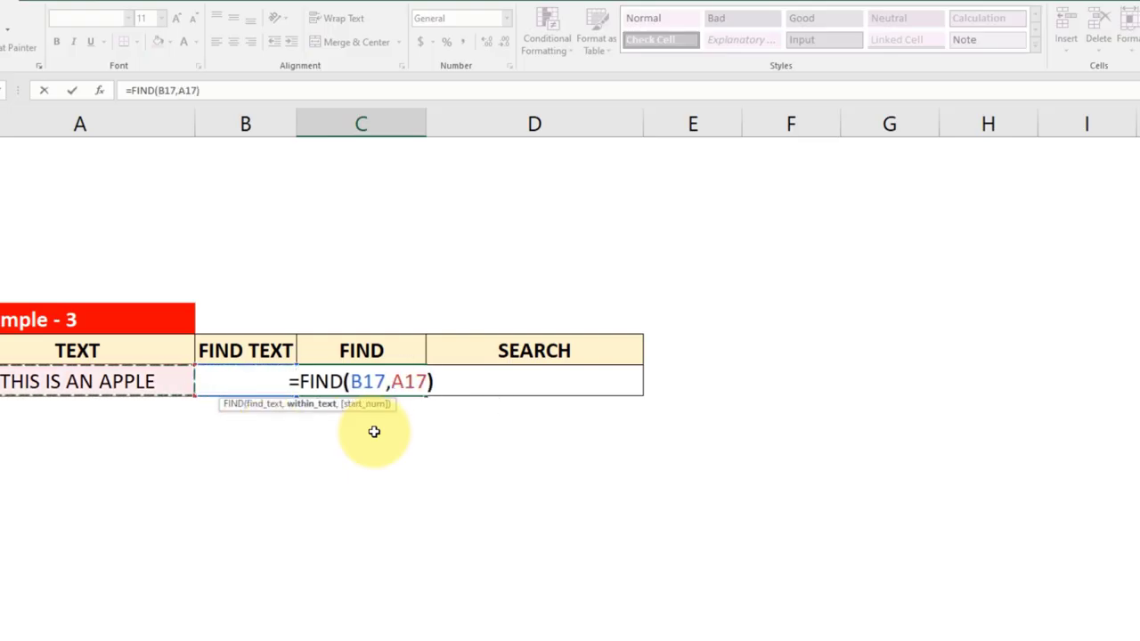
pyautogui.press('Return')
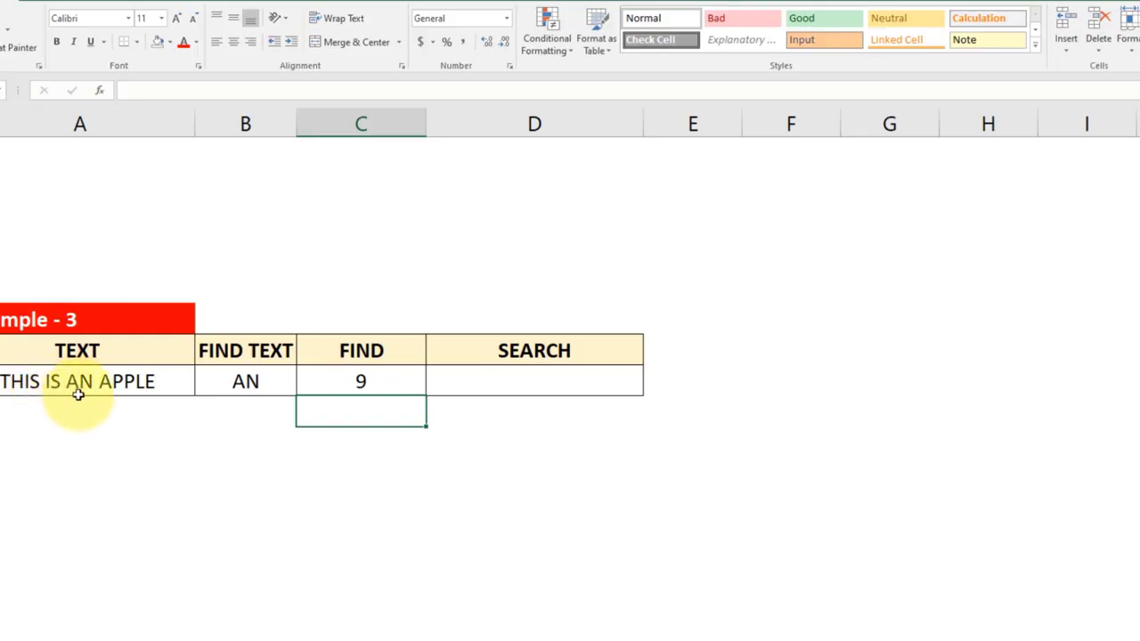
# Enter =SEARCH(B17,A17) in D17 to locate the same find text with the SEARCH function
pyautogui.click(497, 372)
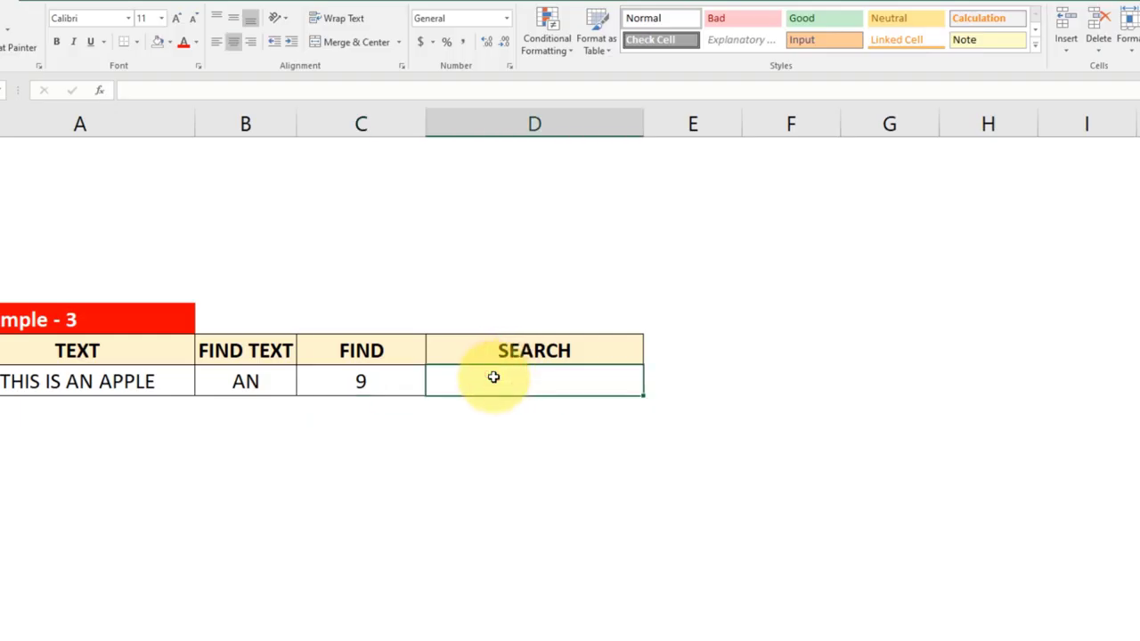
pyautogui.write('=sear')
pyautogui.press('Tab')
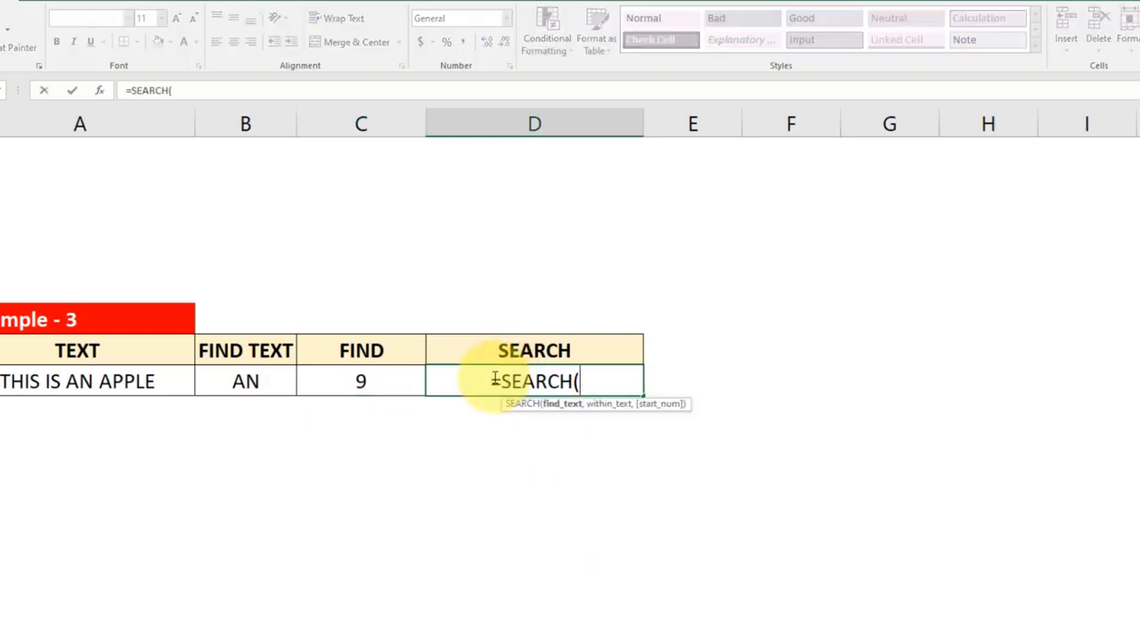
pyautogui.click(288, 377)
pyautogui.write(',')
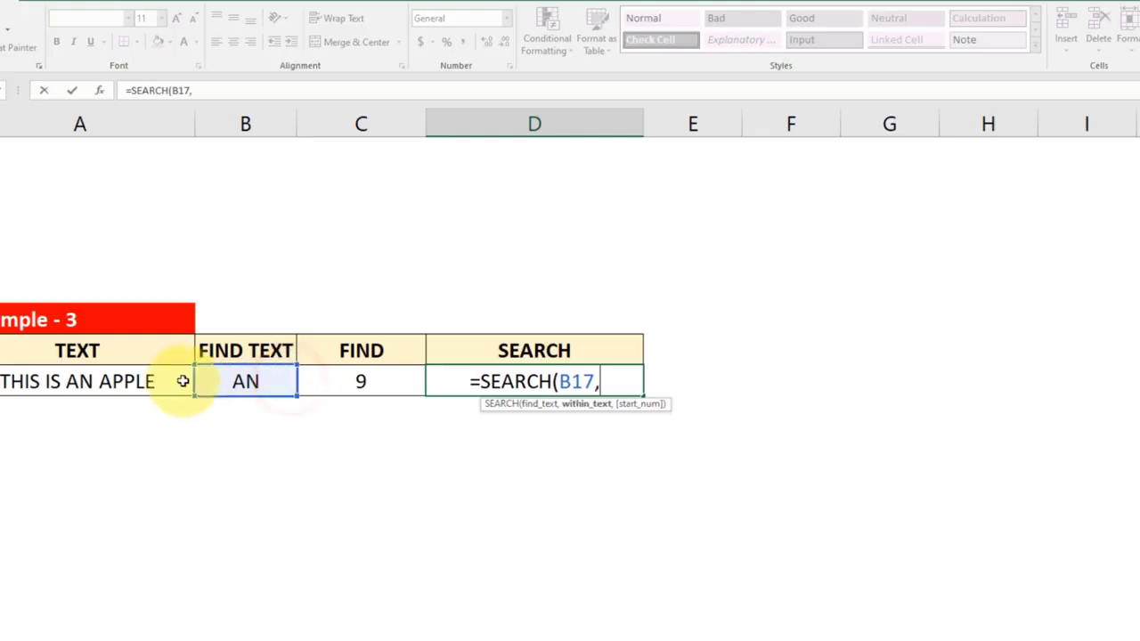
pyautogui.click(144, 381)
pyautogui.write(')')
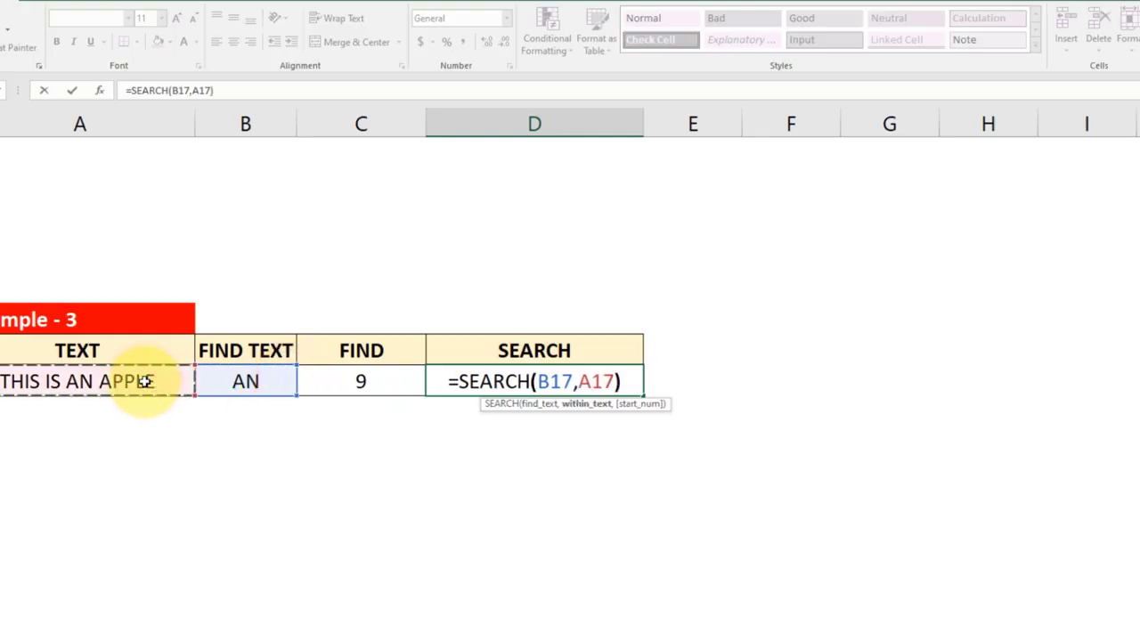
pyautogui.press('Return')
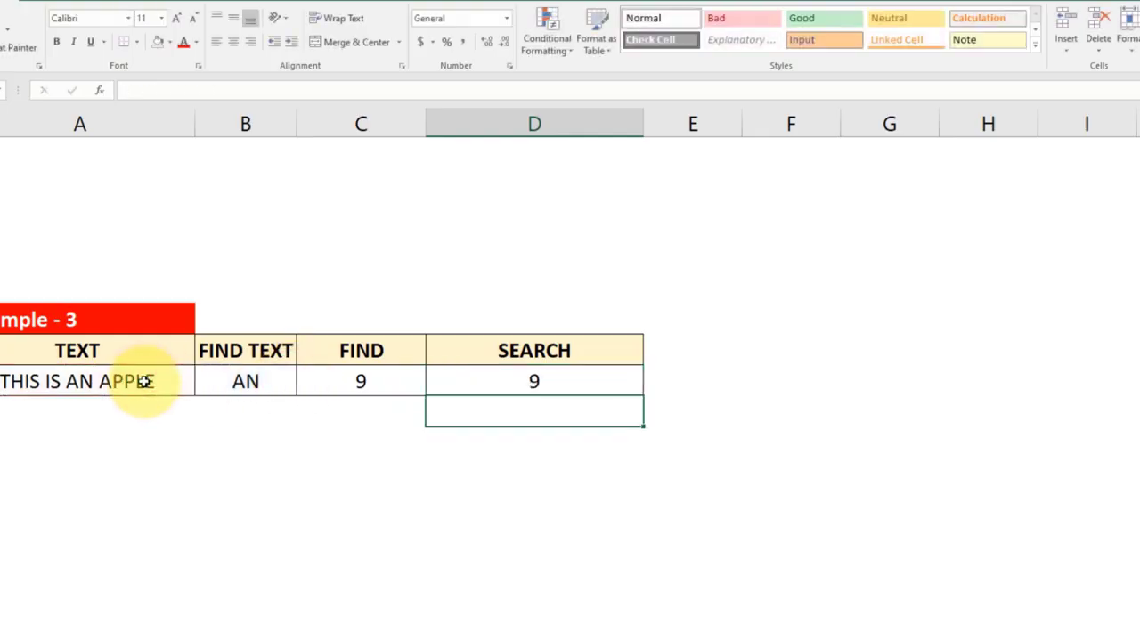
# Change the find text in B17 to lowercase an
pyautogui.press('Left')
pyautogui.press('Left')
pyautogui.press('Up')
pyautogui.write('an')
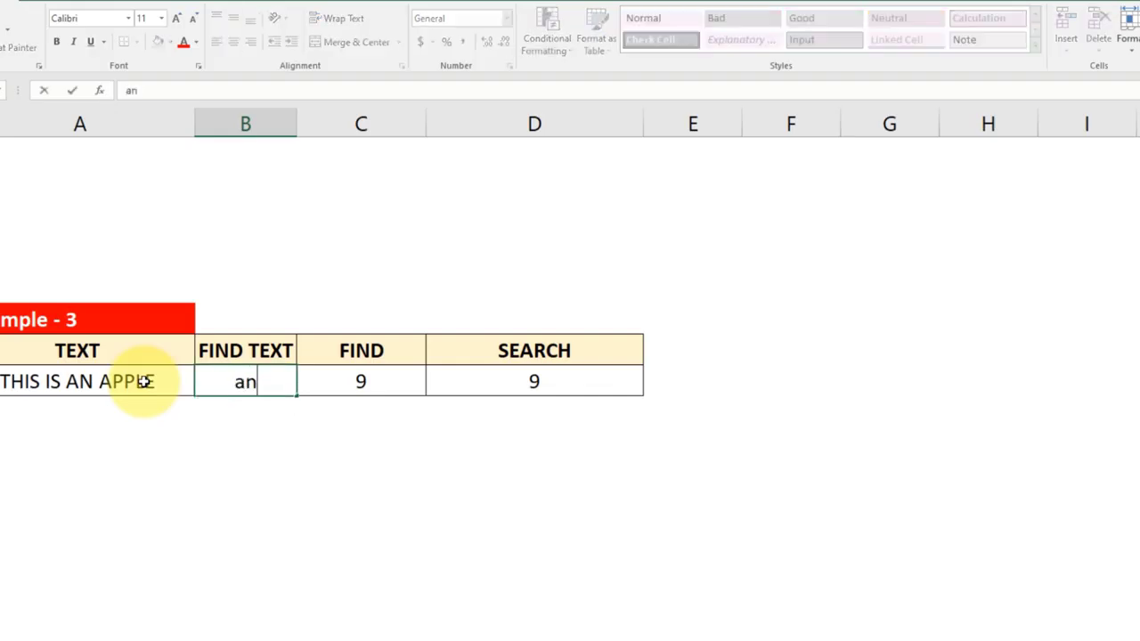
pyautogui.press('Return')
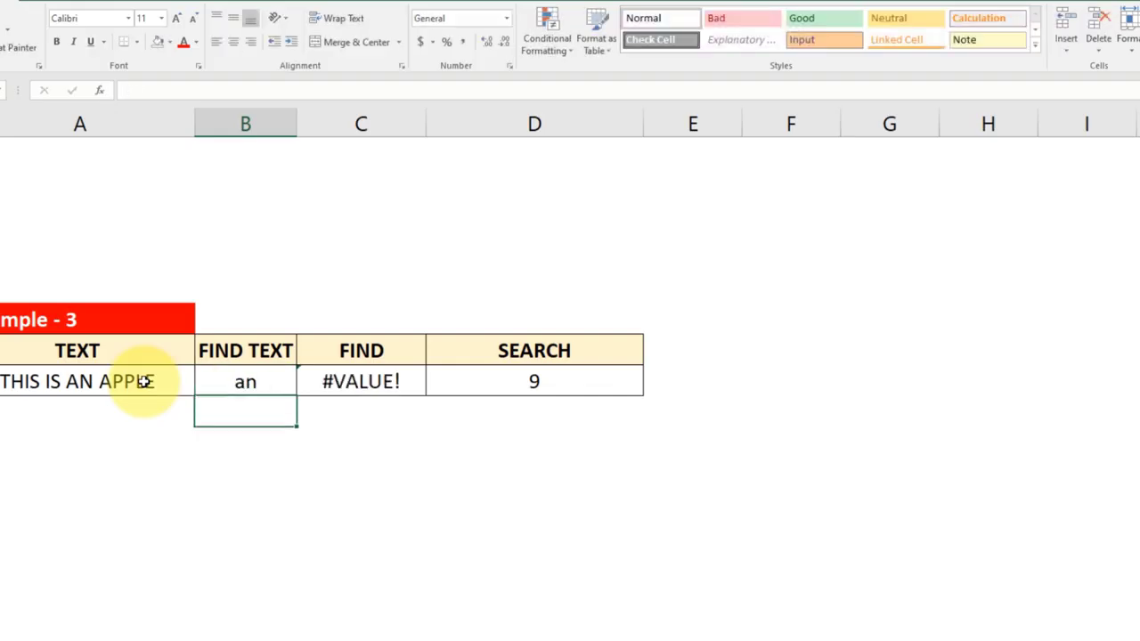
# Compare the FIND and SEARCH results in row 17 for the lowercase find text against the uppercase sentence
pyautogui.moveTo(315, 344); pyautogui.dragTo(310, 374)
pyautogui.click(267, 382)
pyautogui.click(106, 380)
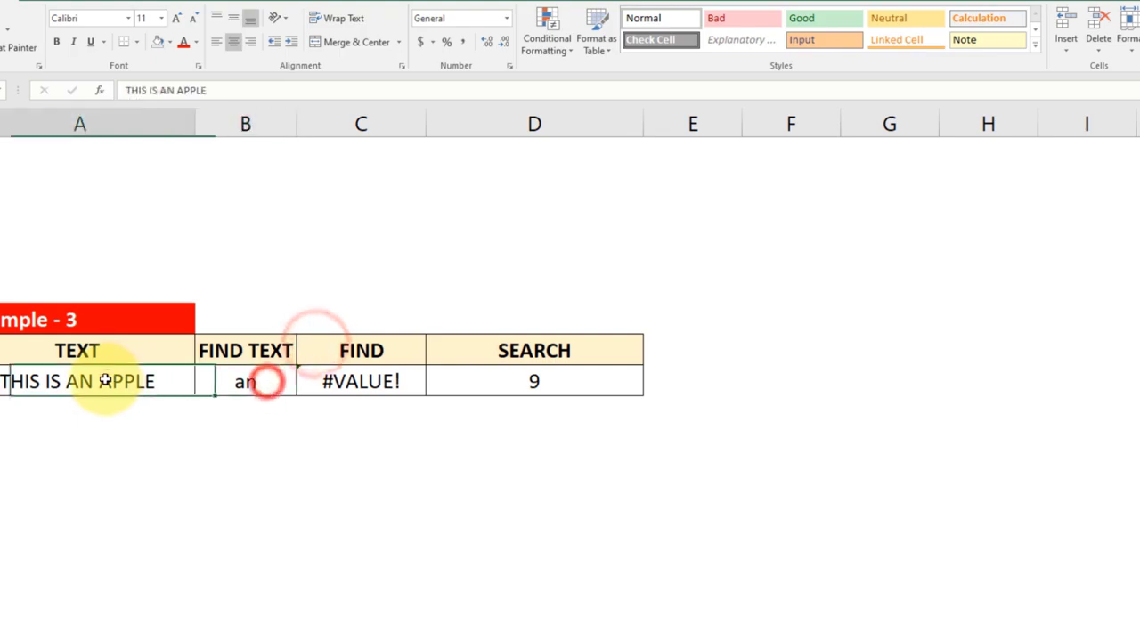
pyautogui.click(496, 354)
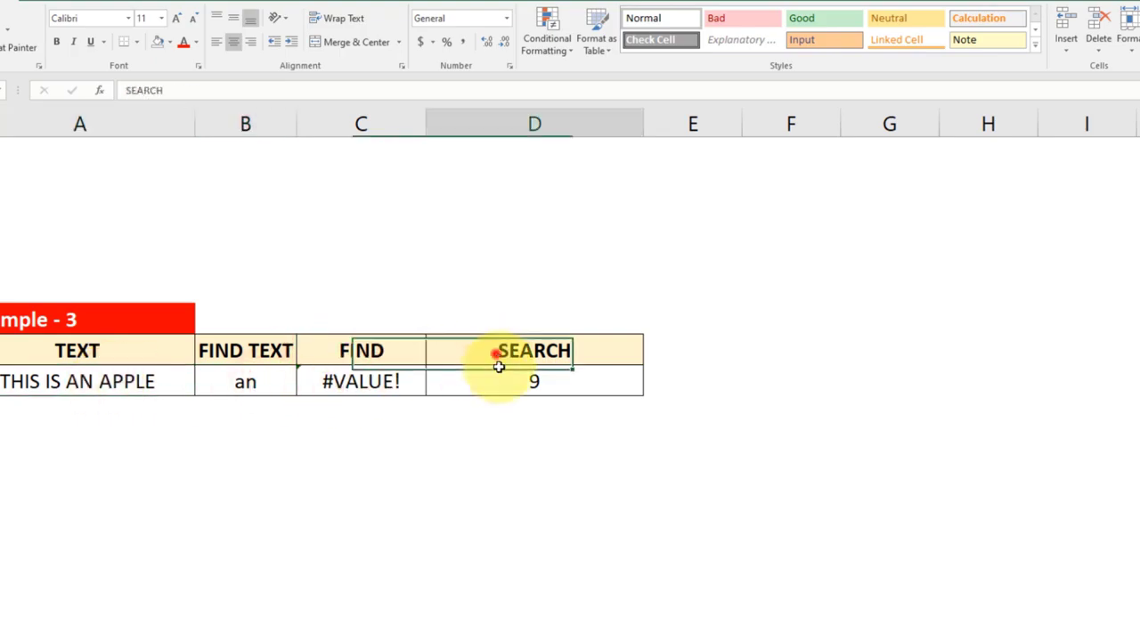
pyautogui.moveTo(498, 356); pyautogui.dragTo(499, 378)
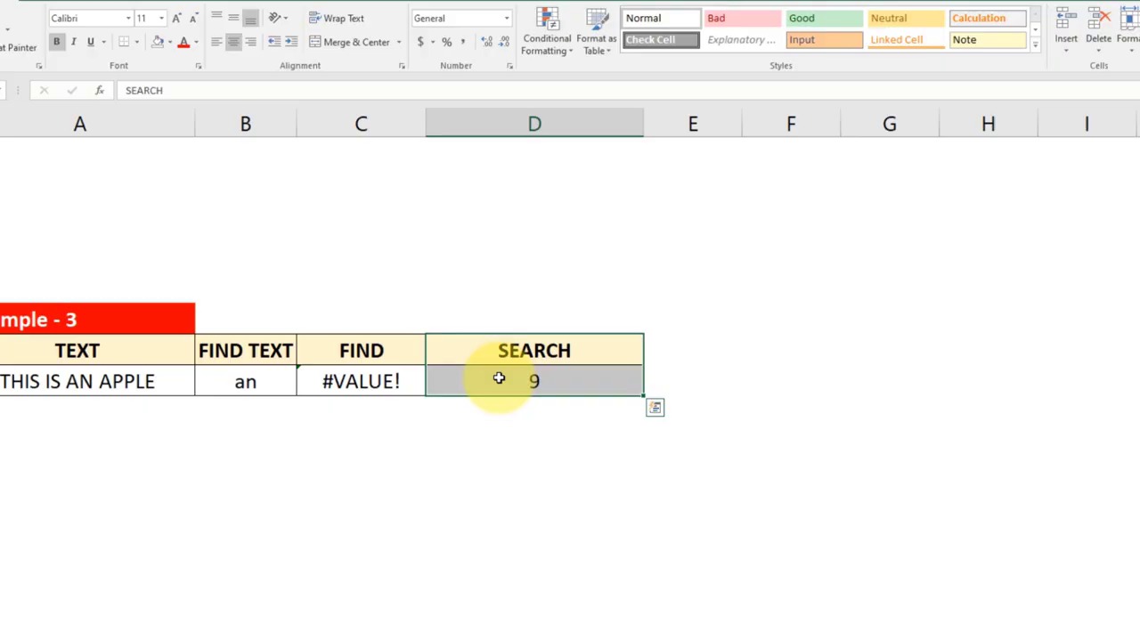
pyautogui.click(311, 446)
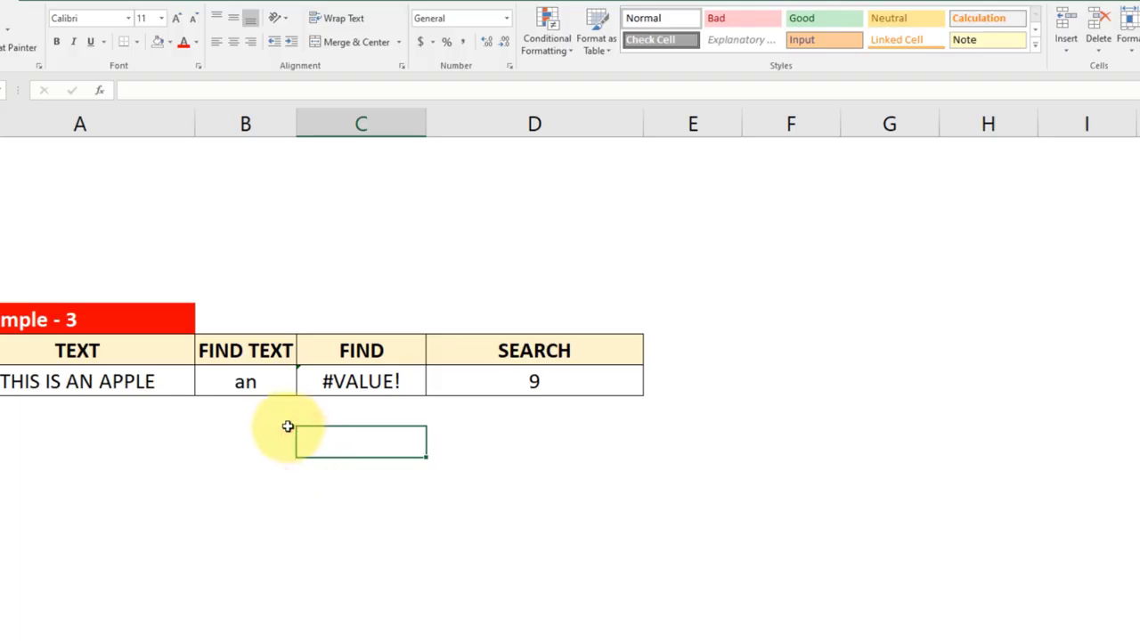
# Set up row 17 with the text India is my country. I love India, the find text India, and empty FIND and SEARCH cells
pyautogui.press('Up')
pyautogui.press('Up')
pyautogui.press('Down')
pyautogui.press('Down')
pyautogui.press('Left')
pyautogui.press('Left')
pyautogui.press('Right')
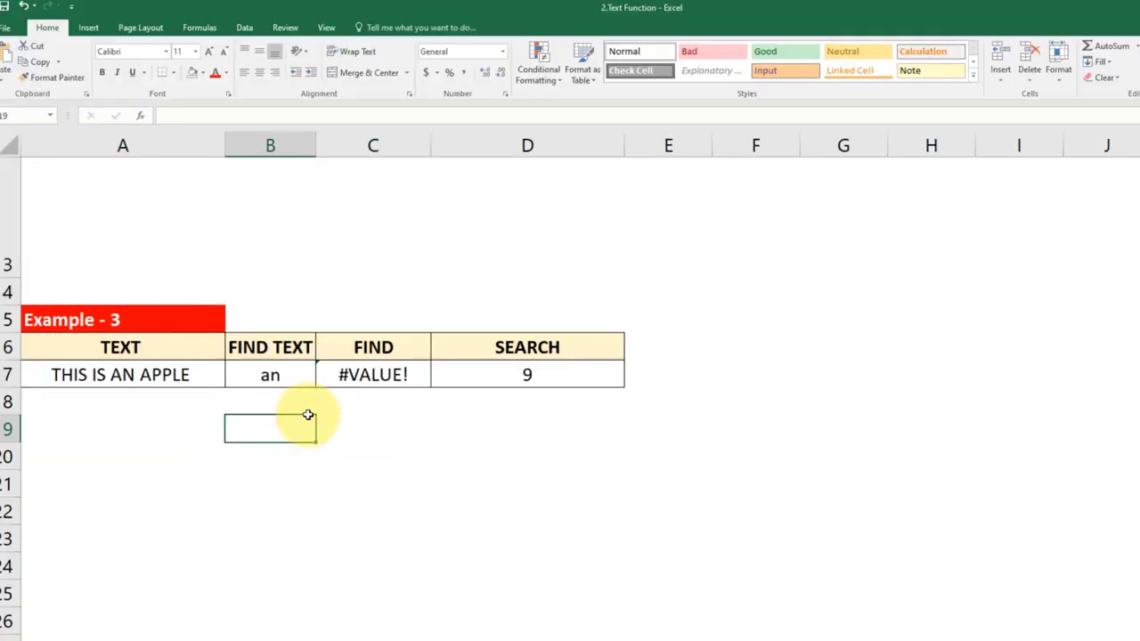
pyautogui.write('India is my country. I love India')
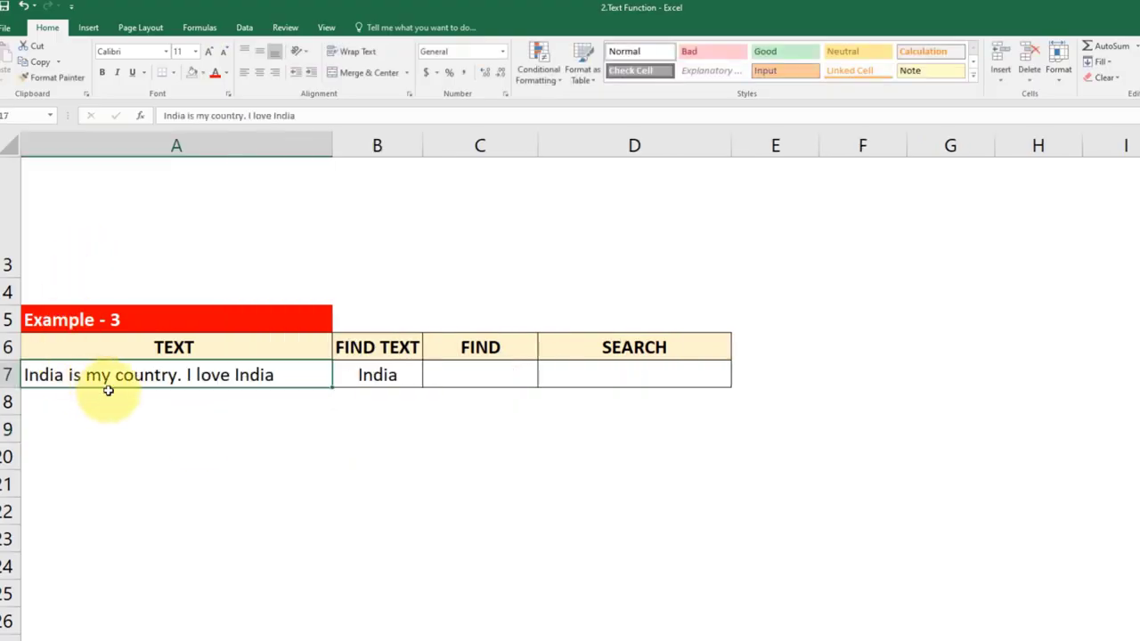
# Enter =FIND(B17,A17) in C17 to locate the word India within the sentence in A17
pyautogui.click(377, 370)
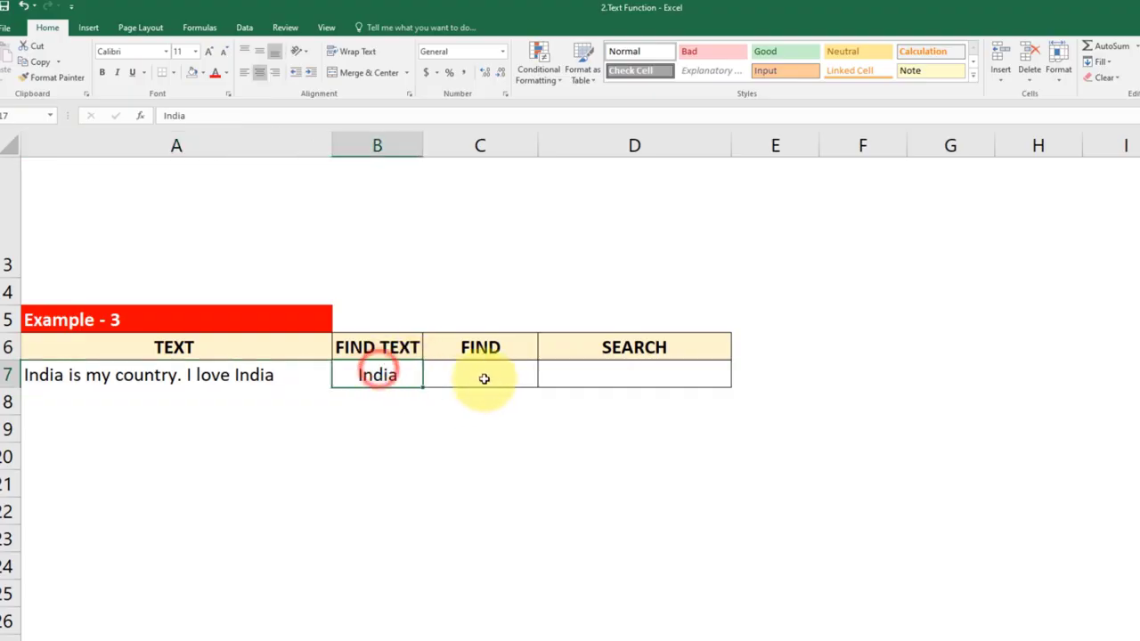
pyautogui.click(484, 378)
pyautogui.write('=FIND(')
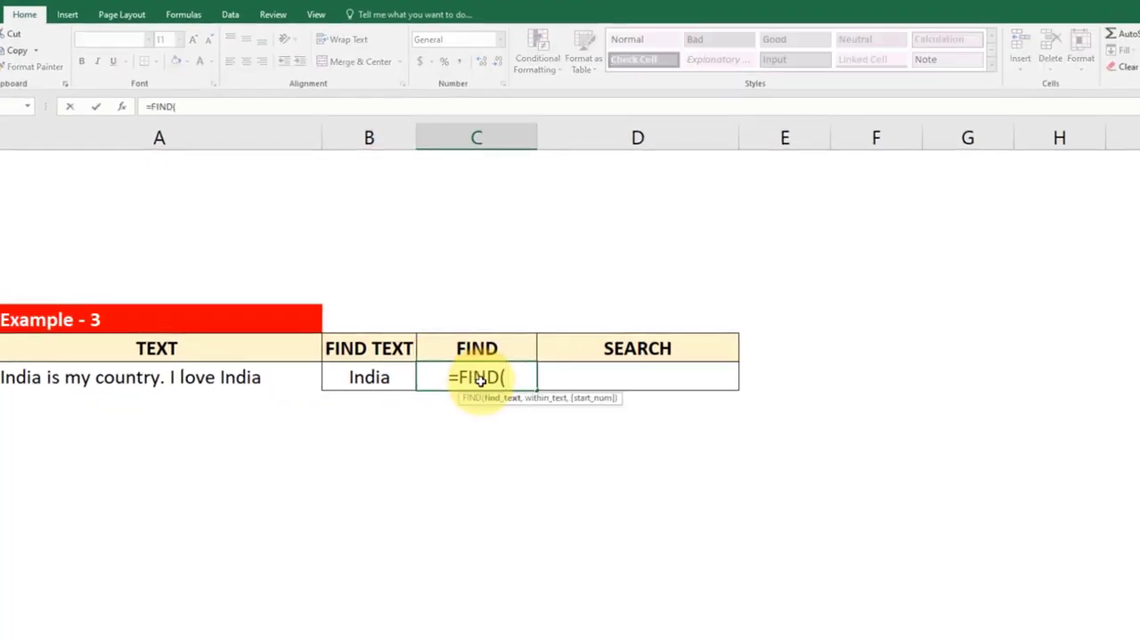
pyautogui.press('Left')
pyautogui.write(',')
pyautogui.press('Left')
pyautogui.press('Left')
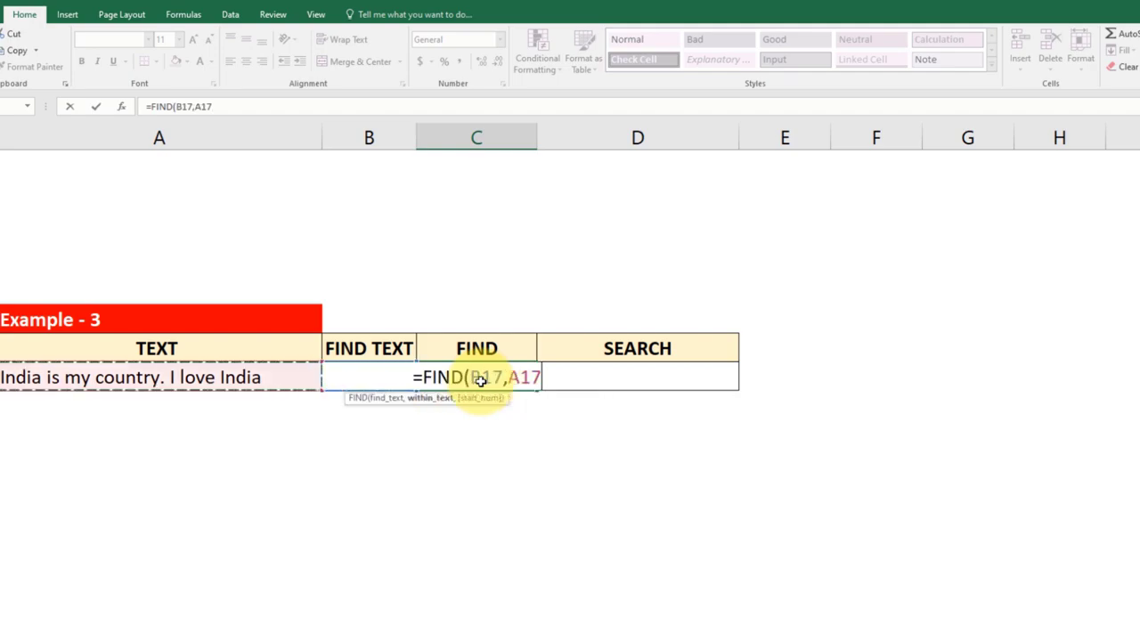
pyautogui.write(')')
pyautogui.press('Return')
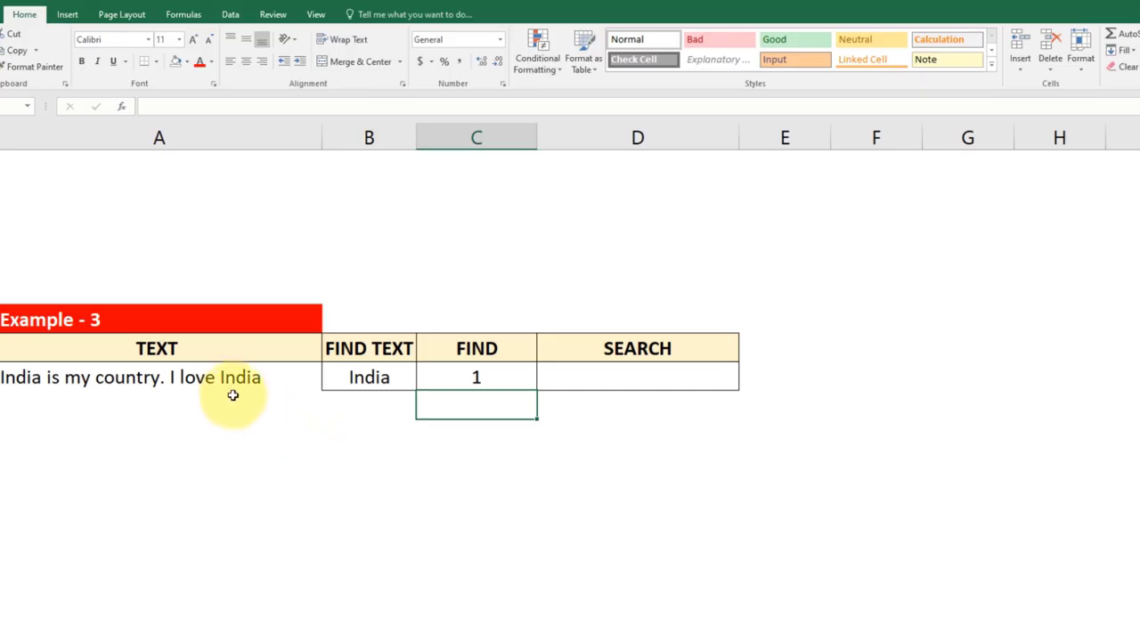
# Add a start number of 2 to the FIND formula in C17, making it =FIND(B17,A17,2)
pyautogui.doubleClick(5, 377)
pyautogui.moveTo(2, 377); pyautogui.dragTo(44, 378)
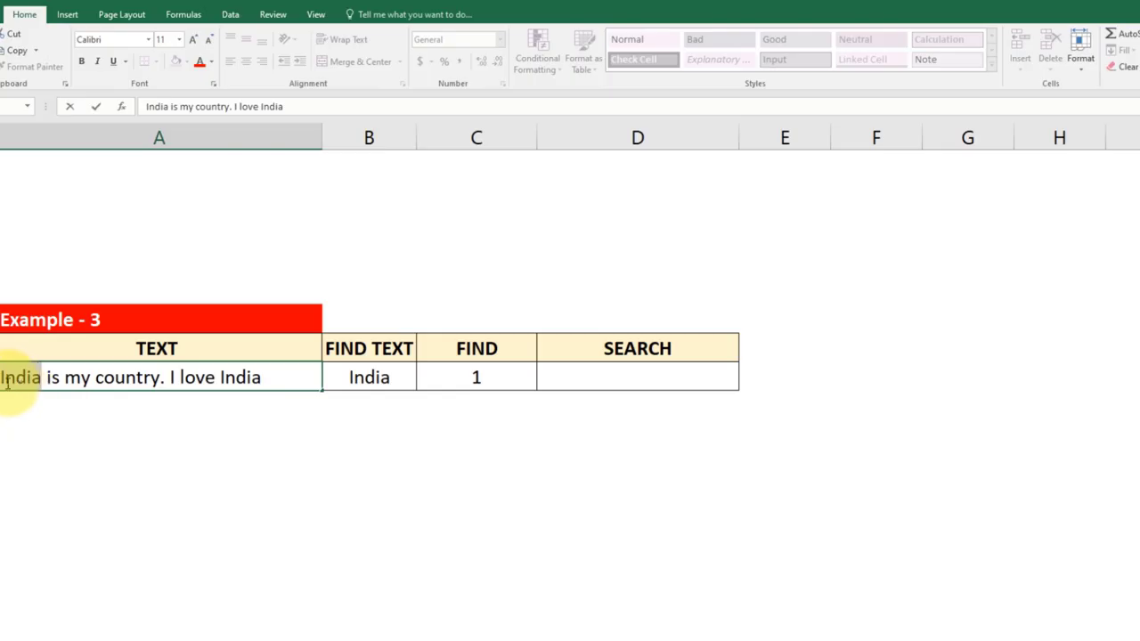
pyautogui.moveTo(2, 378); pyautogui.dragTo(38, 382)
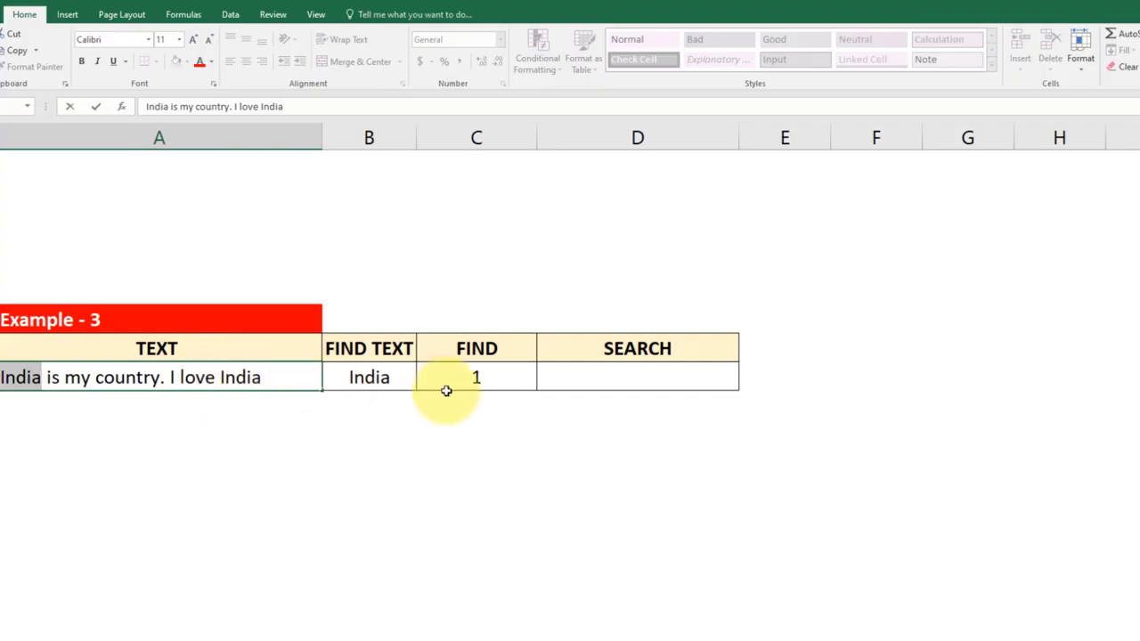
pyautogui.doubleClick(464, 381)
pyautogui.click(537, 378)
pyautogui.write(',')
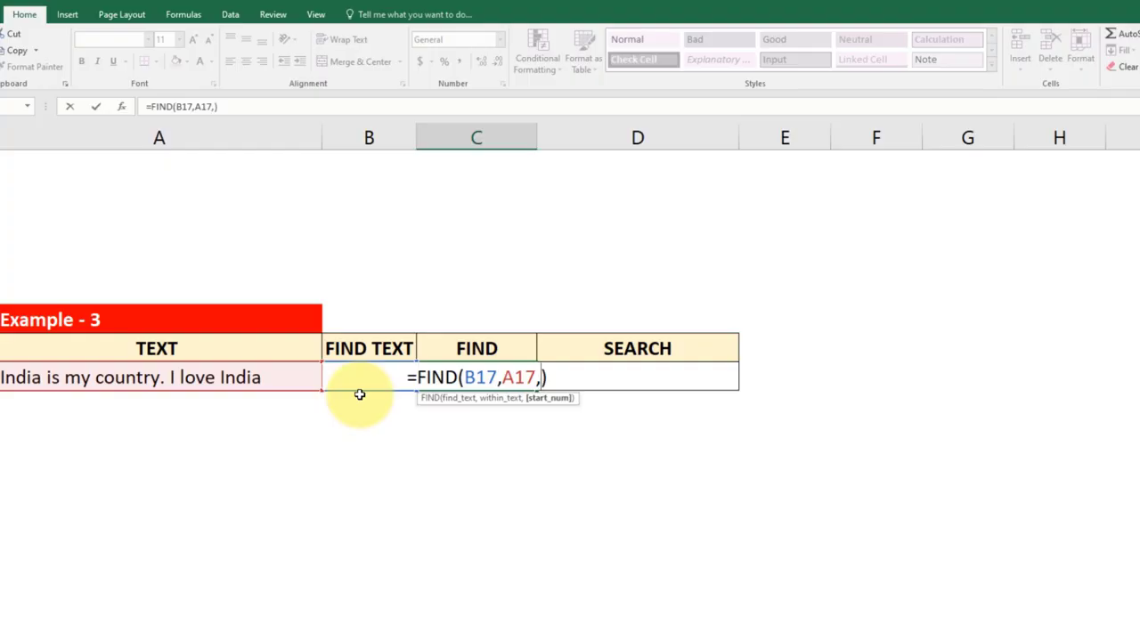
pyautogui.write('2')
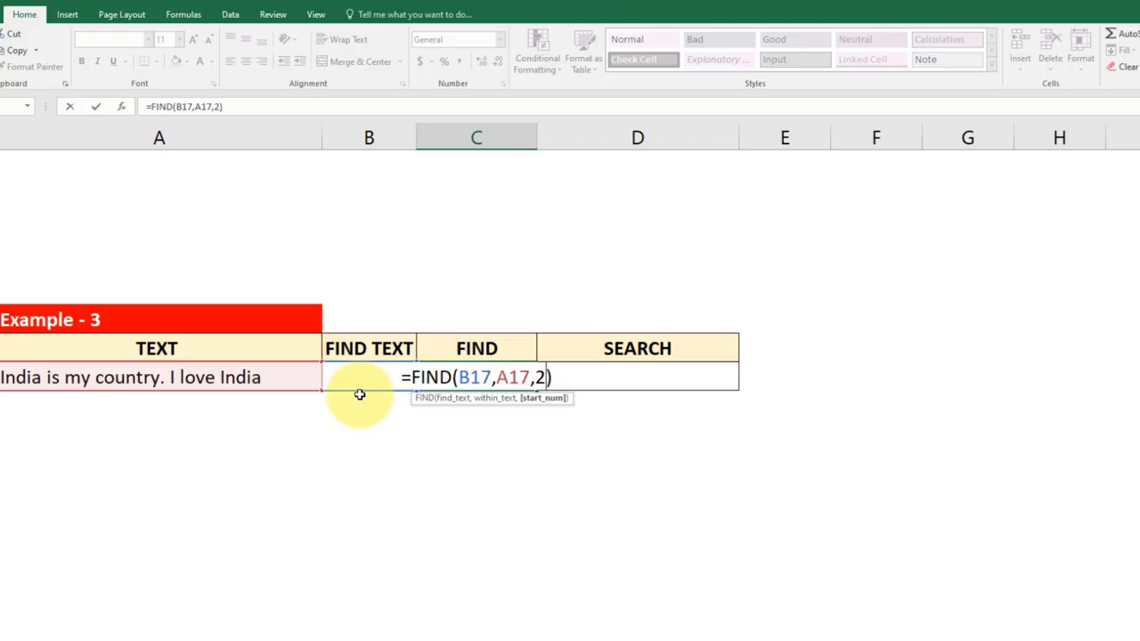
pyautogui.press('Return')
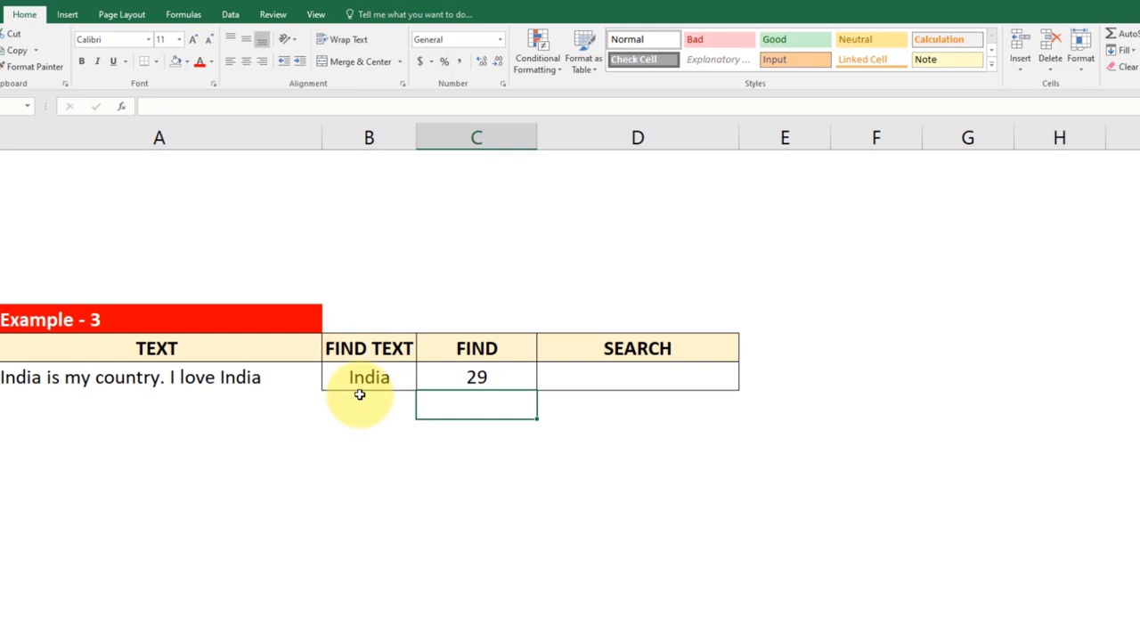
# Check the FIND result in C17 against the characters that precede the second India in A17
pyautogui.press('Up')
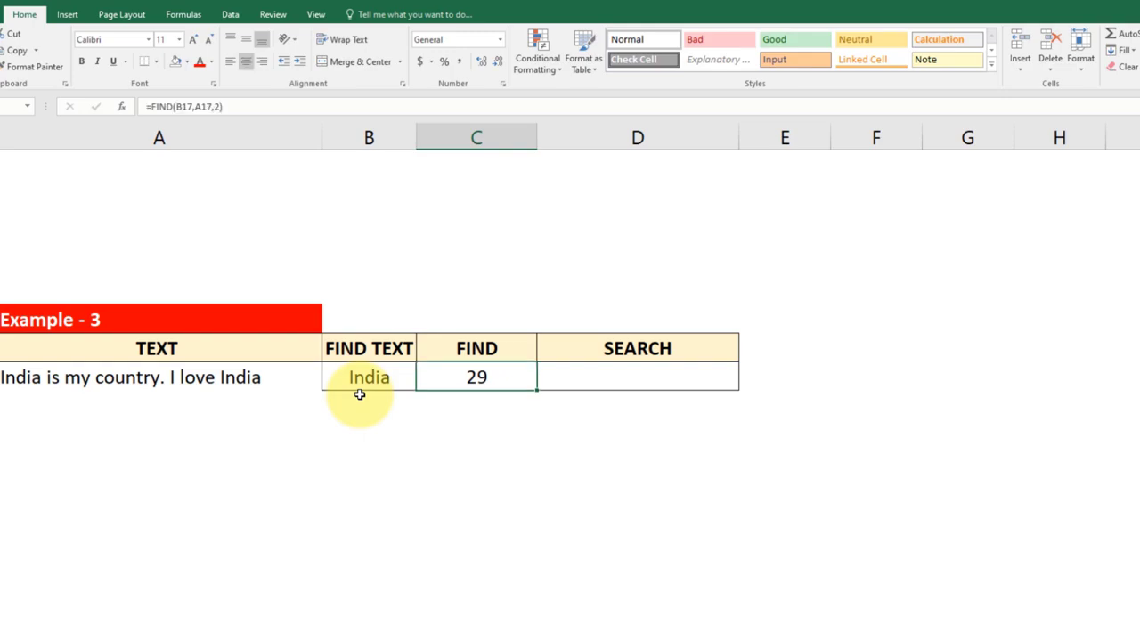
pyautogui.click(34, 372)
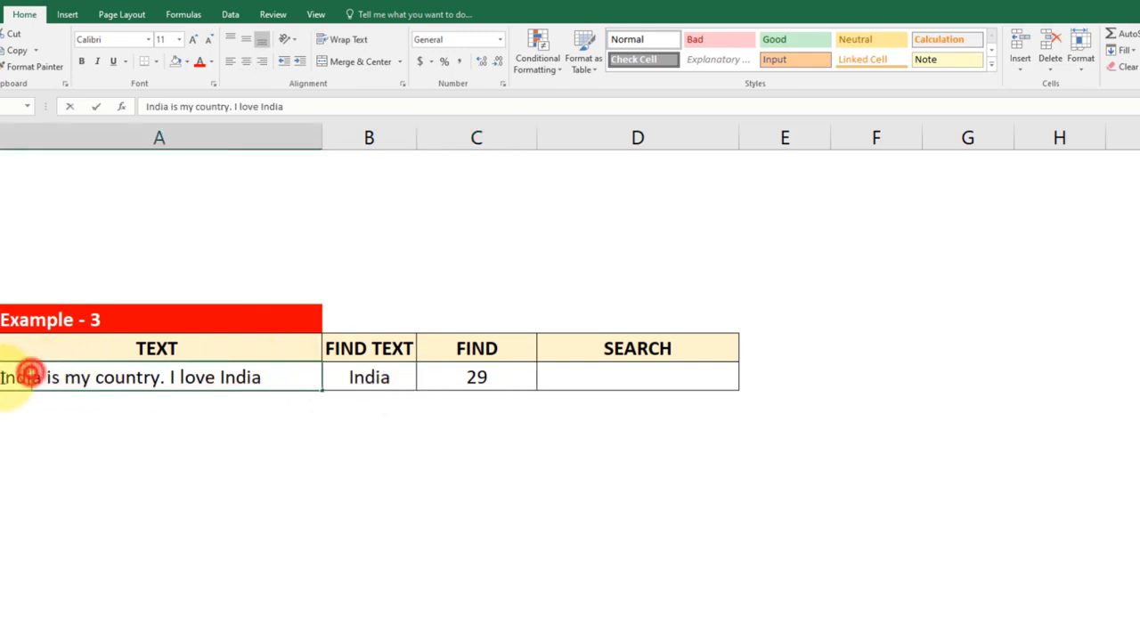
pyautogui.doubleClick(18, 377)
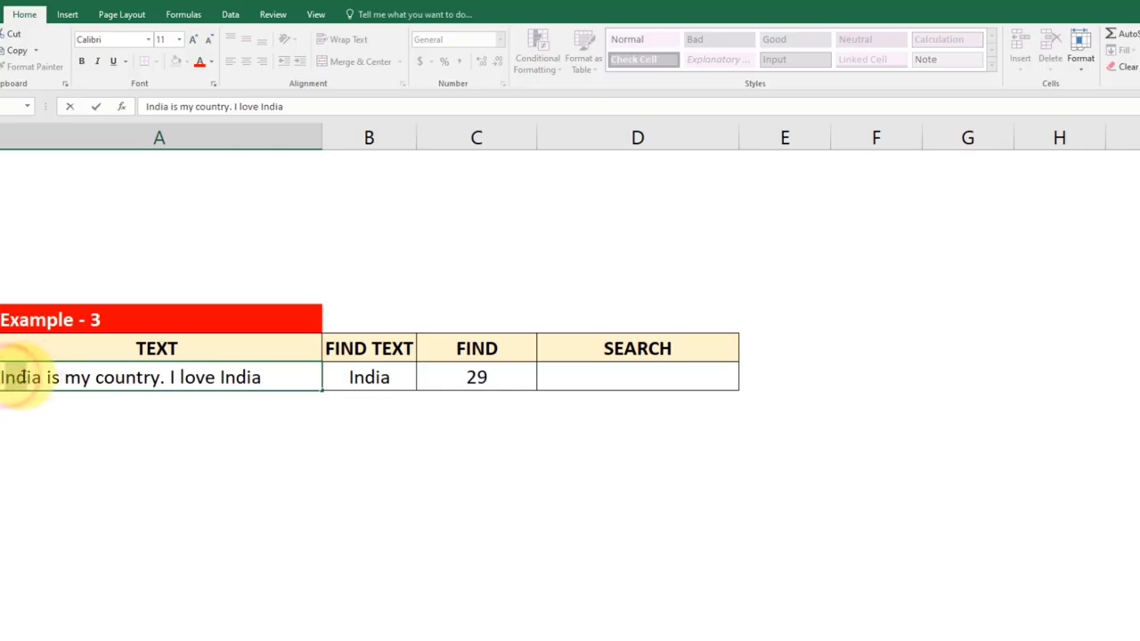
pyautogui.moveTo(9, 378); pyautogui.dragTo(220, 377)
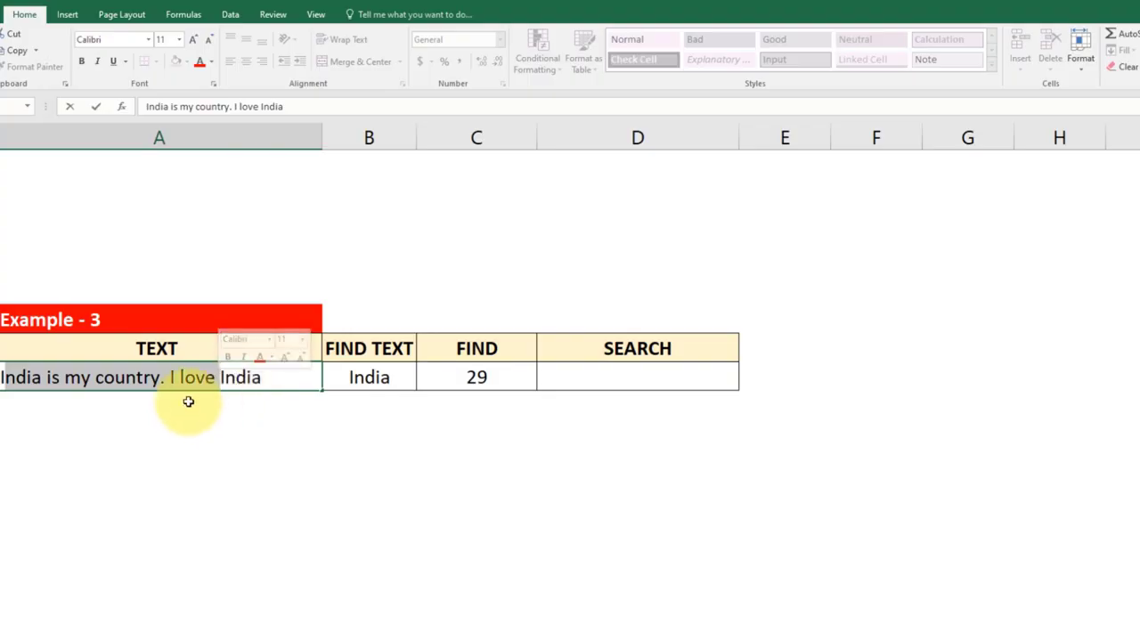
pyautogui.click(187, 402)
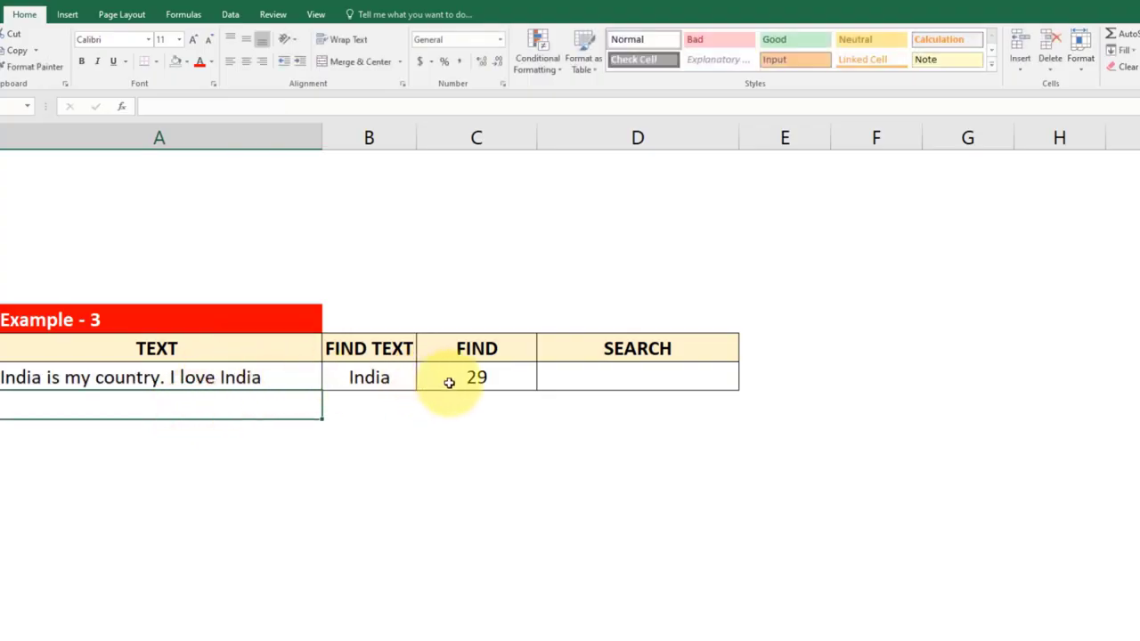
# Enter =SEARCH(B17,A17,2) in D17 to locate India from the second character of the sentence onward
pyautogui.click(547, 385)
pyautogui.write('=sear')
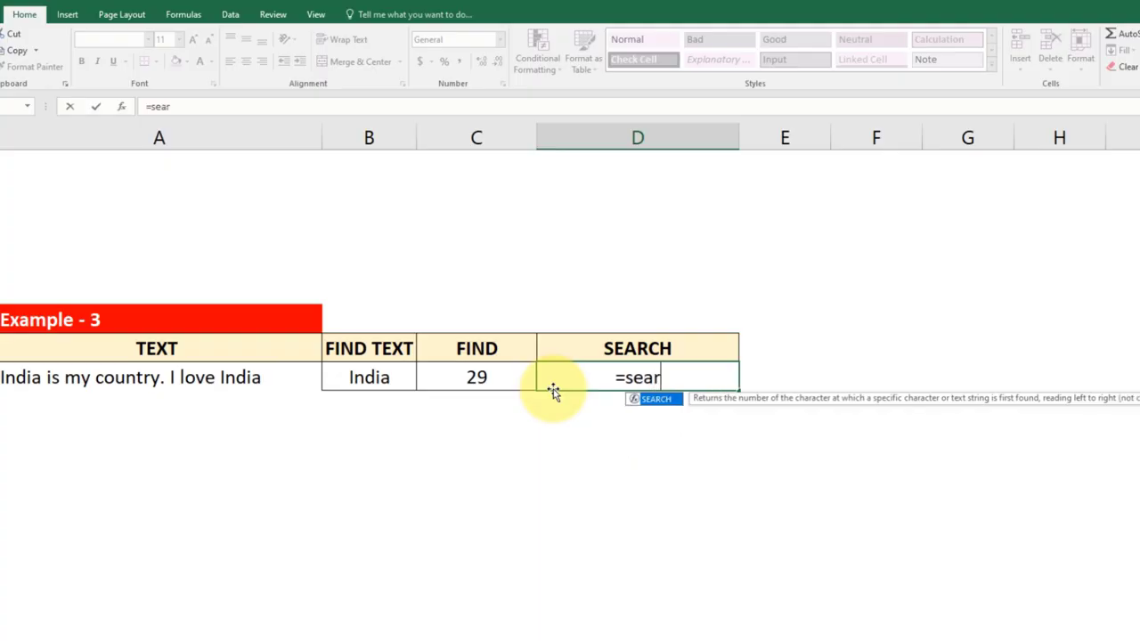
pyautogui.press('Tab')
pyautogui.press('Left')
pyautogui.press('Left')
pyautogui.press('Left')
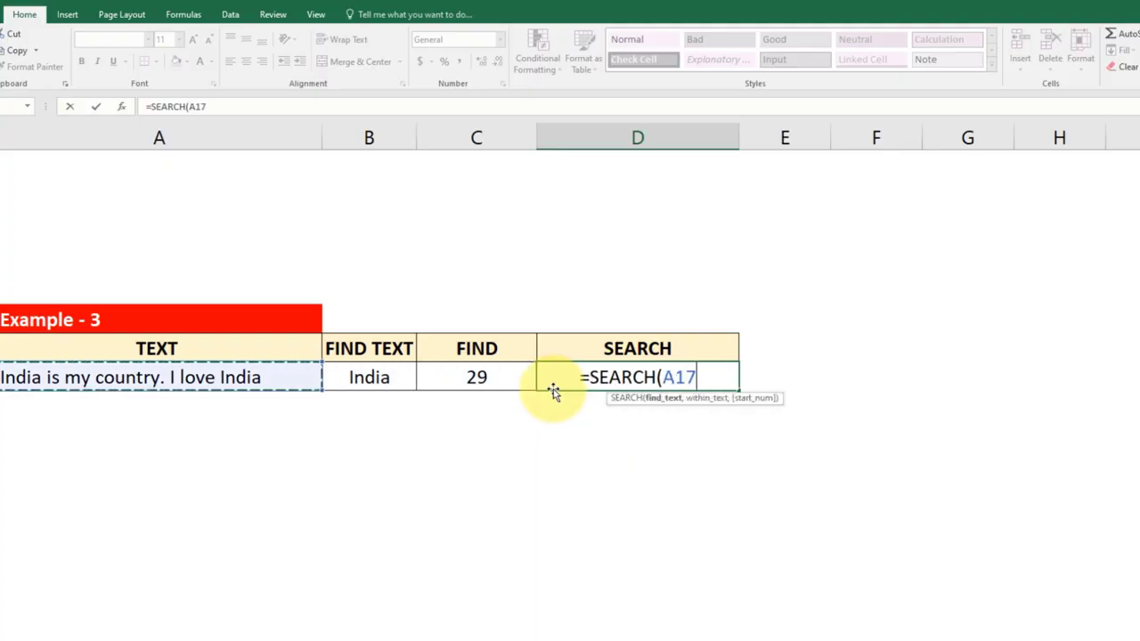
pyautogui.press('Right')
pyautogui.write(',')
pyautogui.press('Left')
pyautogui.press('Left')
pyautogui.press('Left')
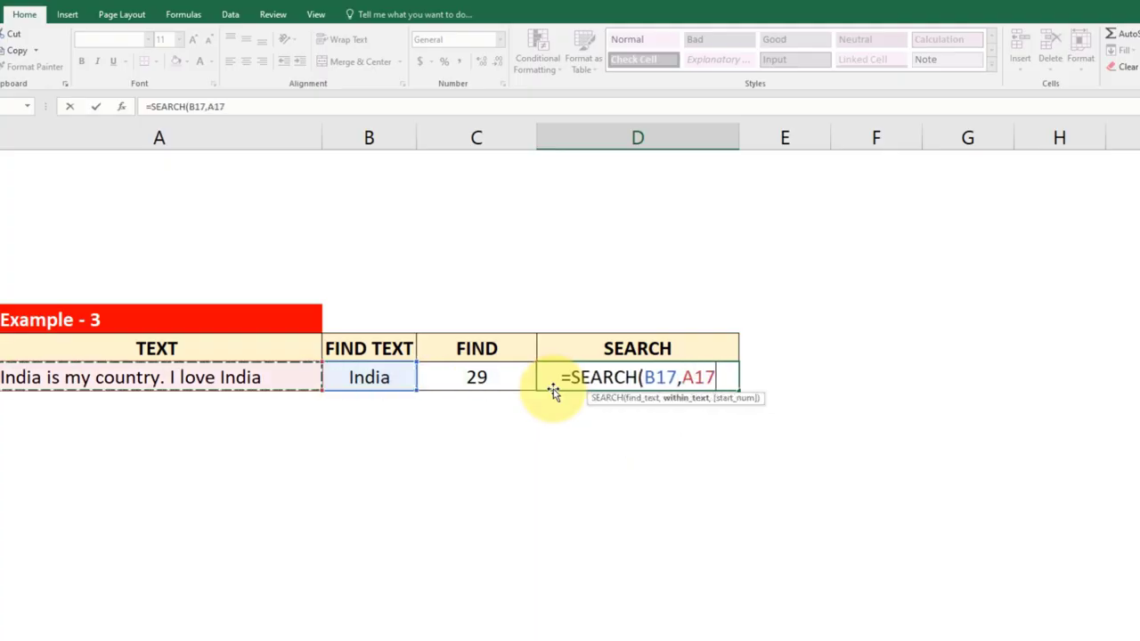
pyautogui.write(',')
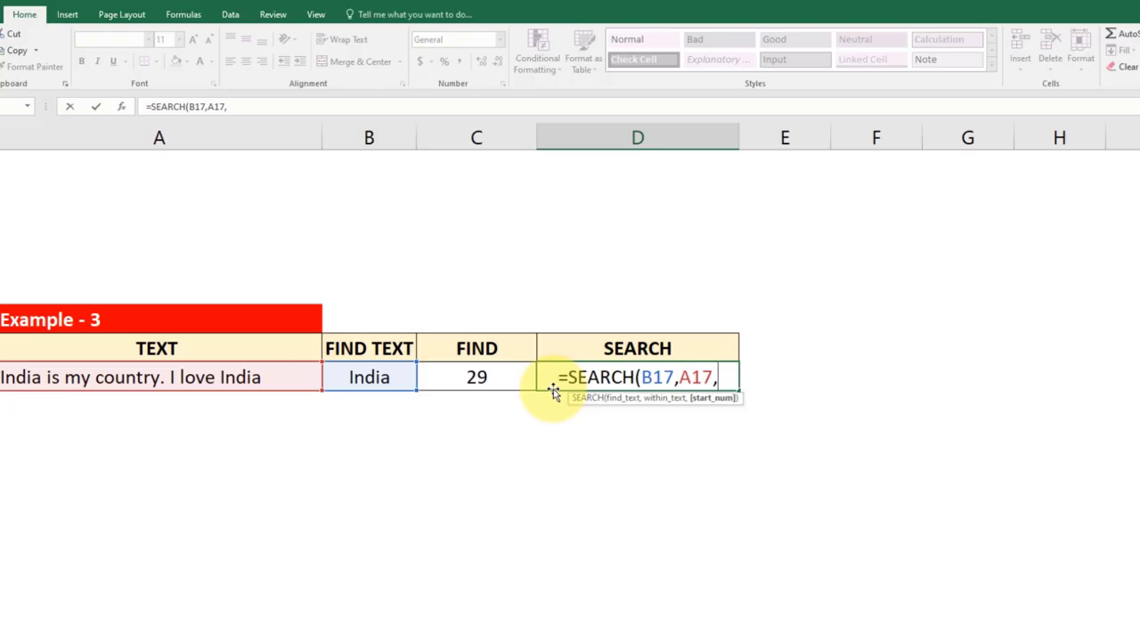
pyautogui.write('2)')
pyautogui.press('Return')
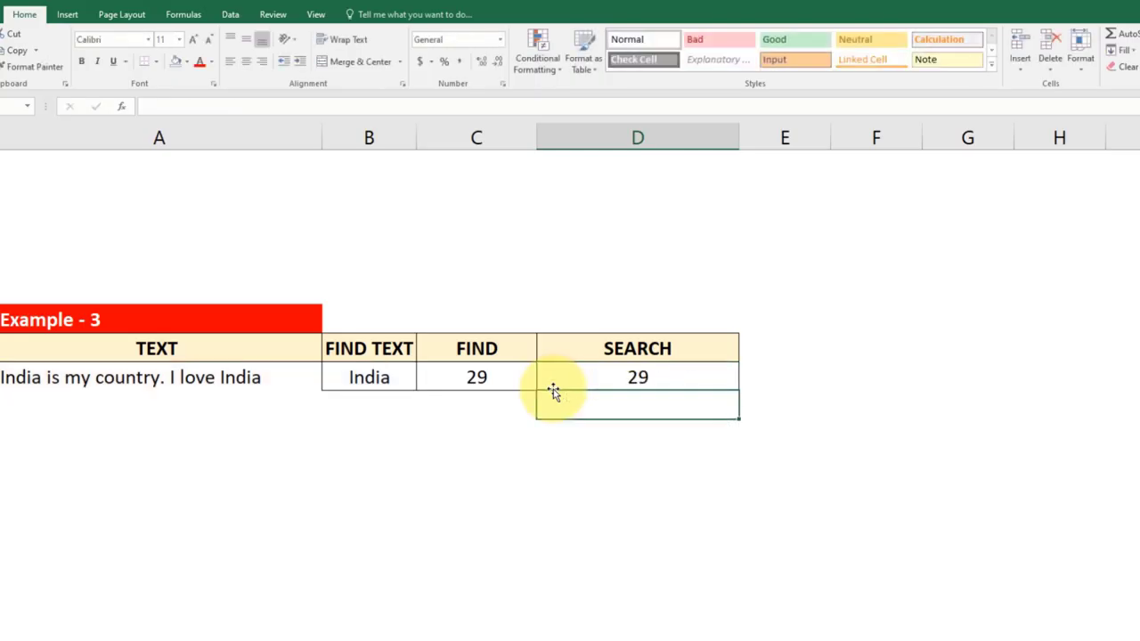